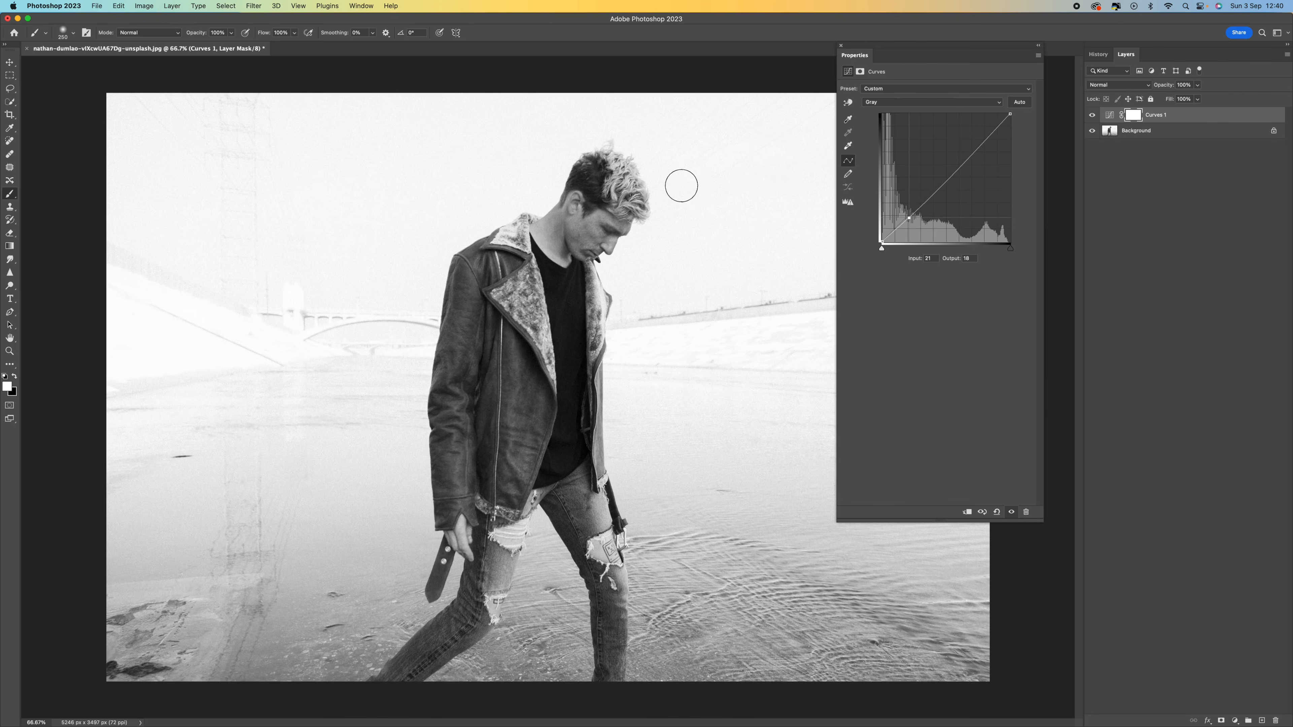
Step: Brighten the image by raising two points on the Curves 1 adjustment curve
{"action": "left_click_drag", "start_coordinate": [975, 145], "coordinate": [970, 144]}
{"action": "left_click_drag", "start_coordinate": [940, 188], "coordinate": [936, 184]}
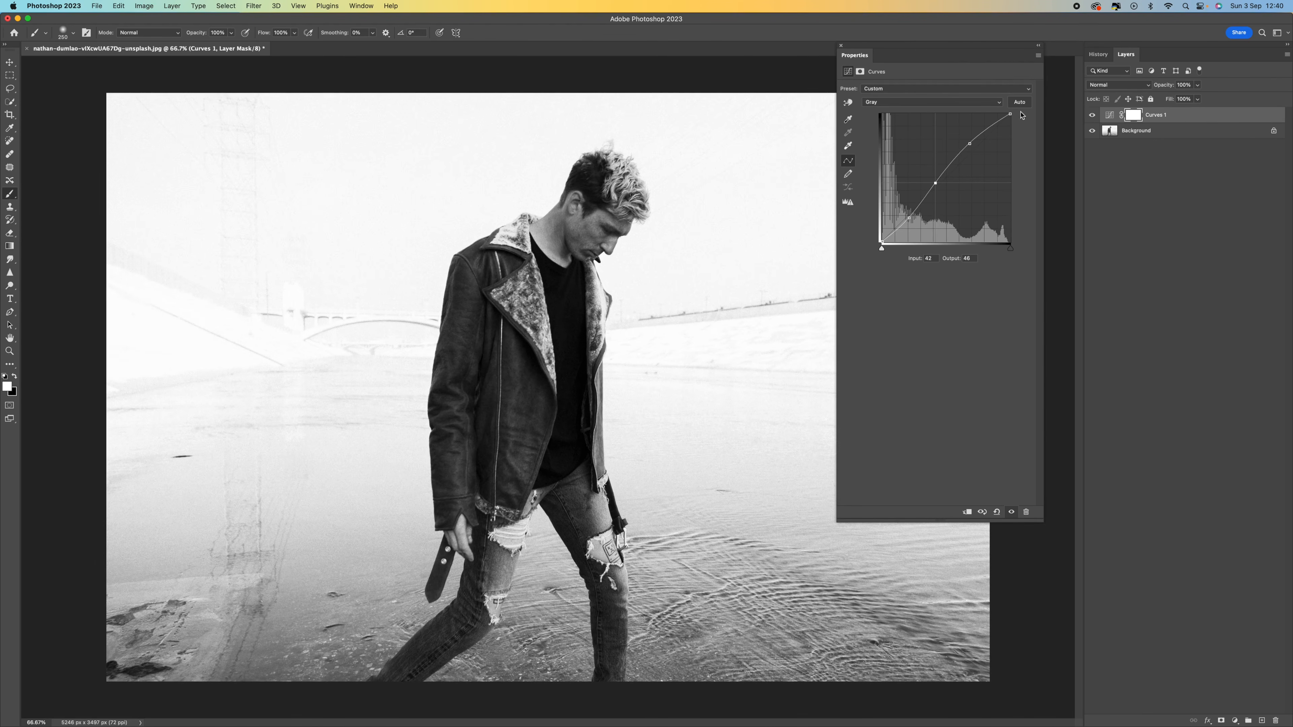
{"action": "left_click", "coordinate": [841, 46]}
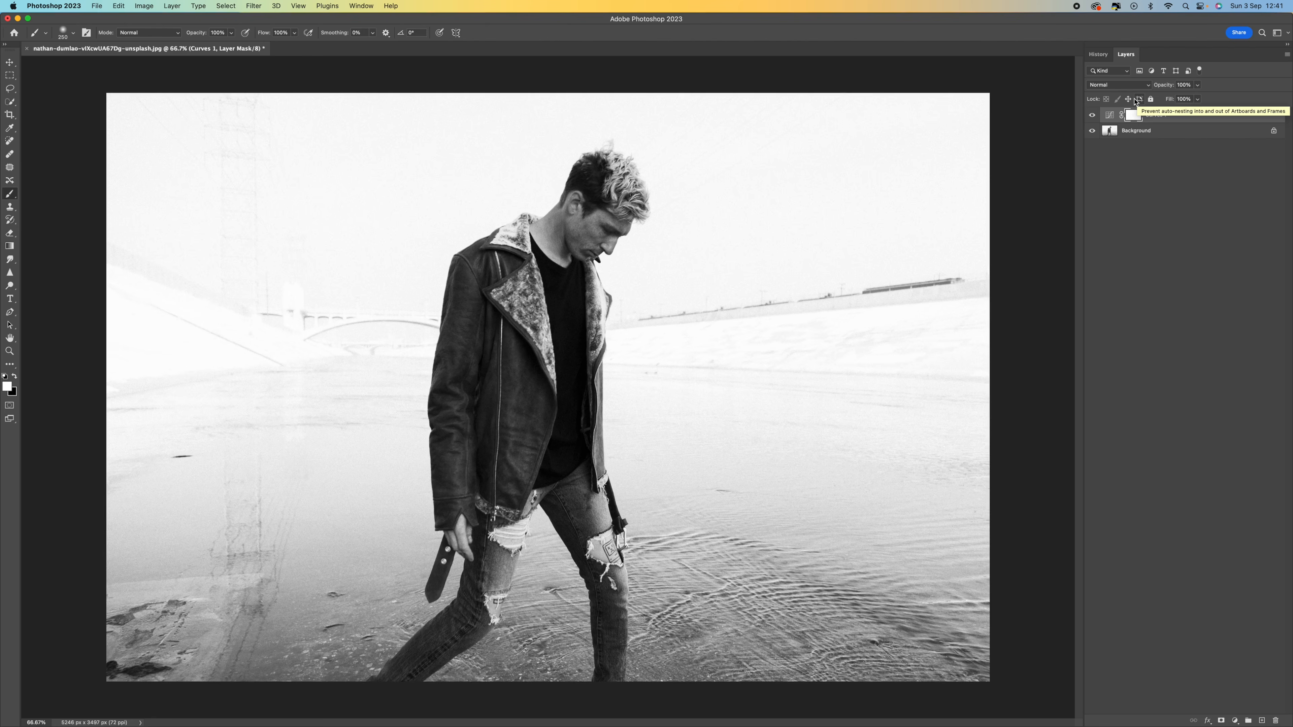
Step: Duplicate the Background layer twice
{"action": "left_click", "coordinate": [1113, 133]}
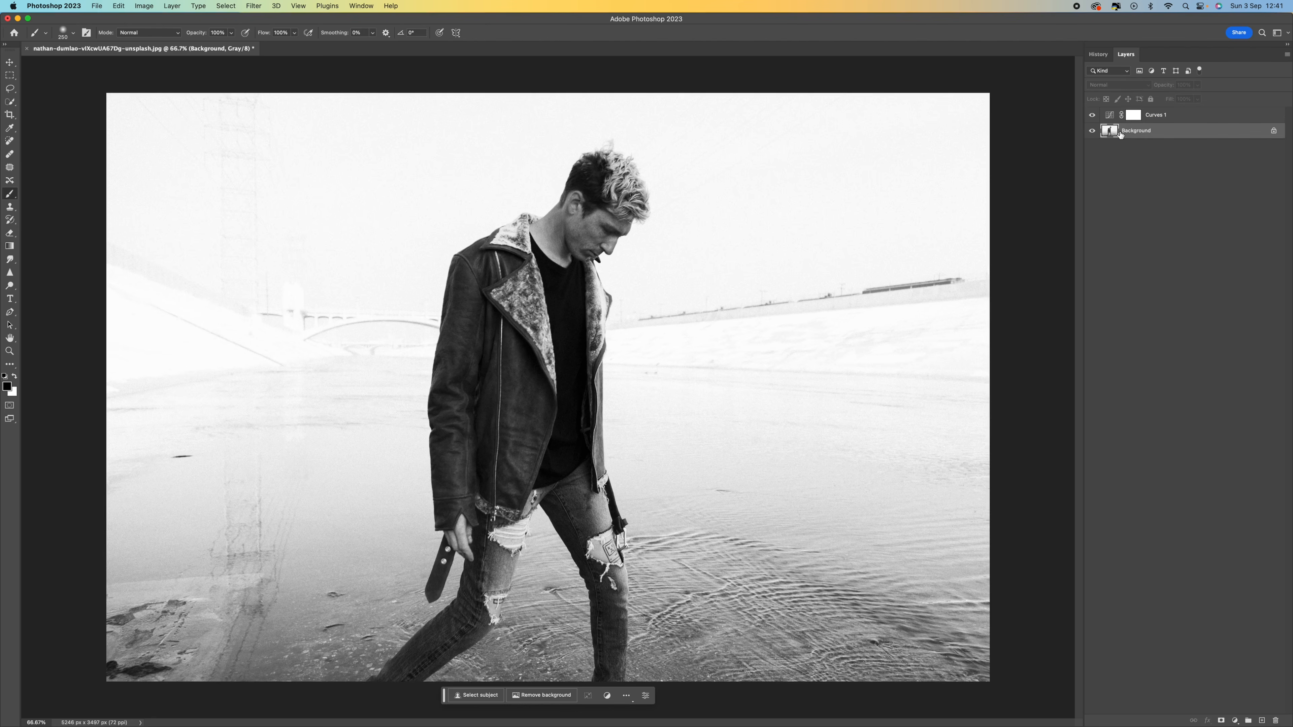
{"action": "key", "text": "super+j"}
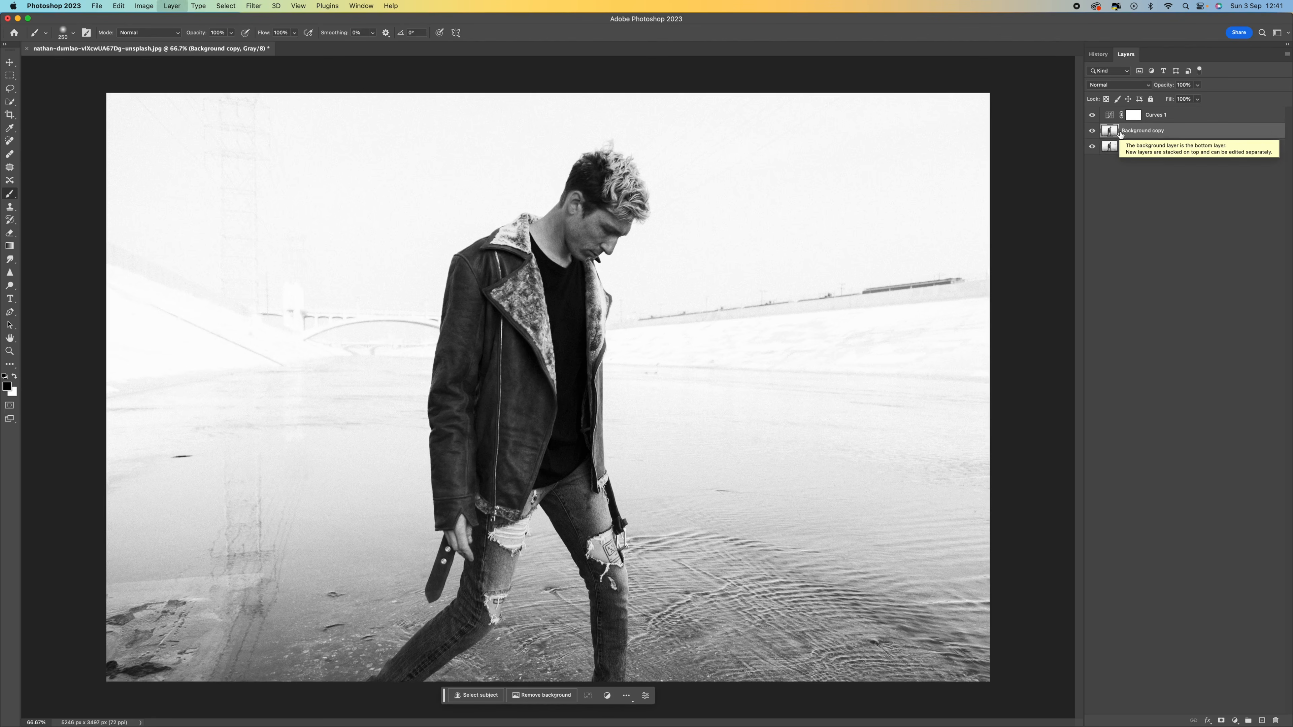
{"action": "key", "text": "super+j"}
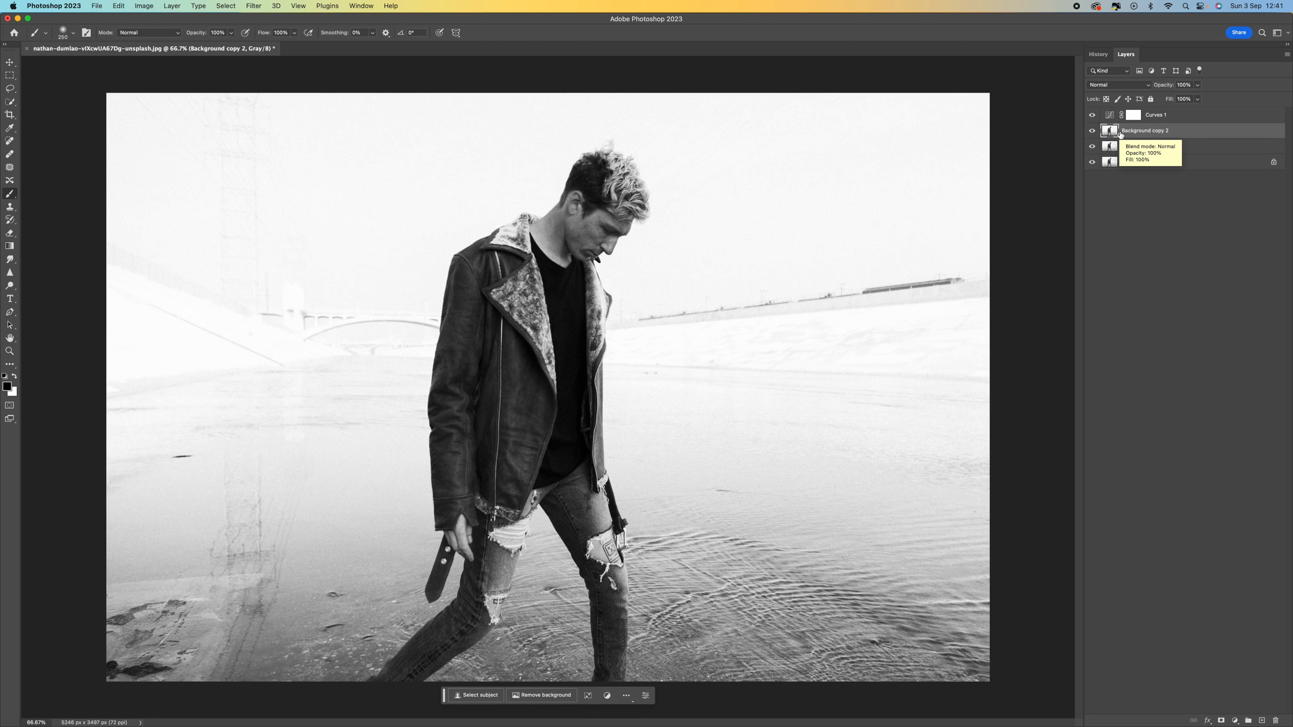
Step: Hide Background copy 2 and apply a horizontal Motion Blur of 500 pixels to Background copy
{"action": "left_click", "coordinate": [1093, 131]}
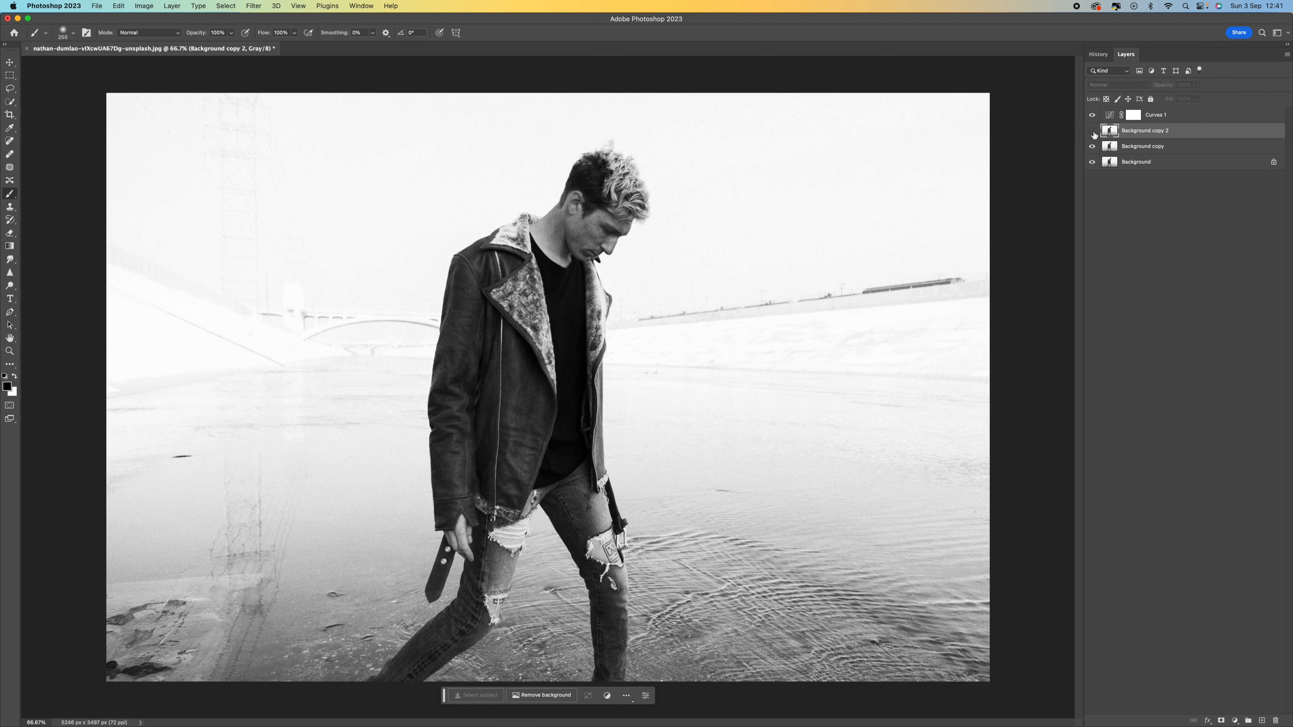
{"action": "left_click", "coordinate": [1129, 148]}
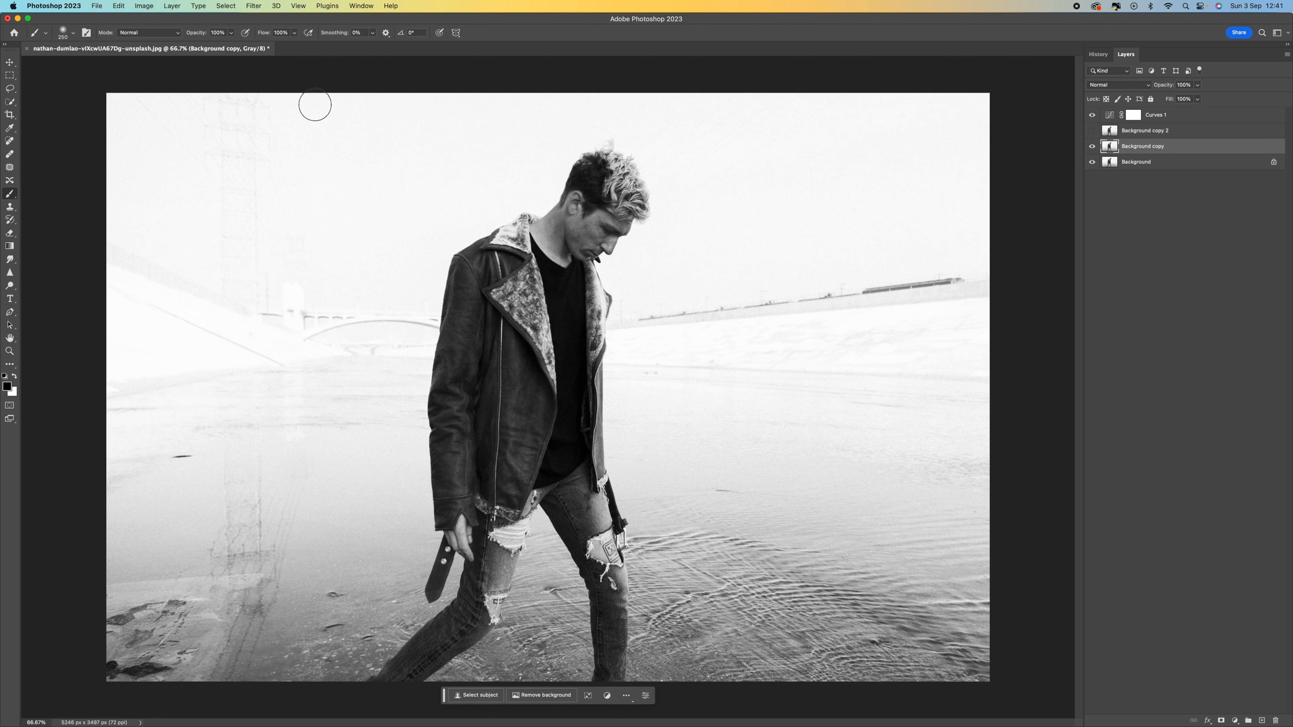
{"action": "left_click", "coordinate": [254, 6]}
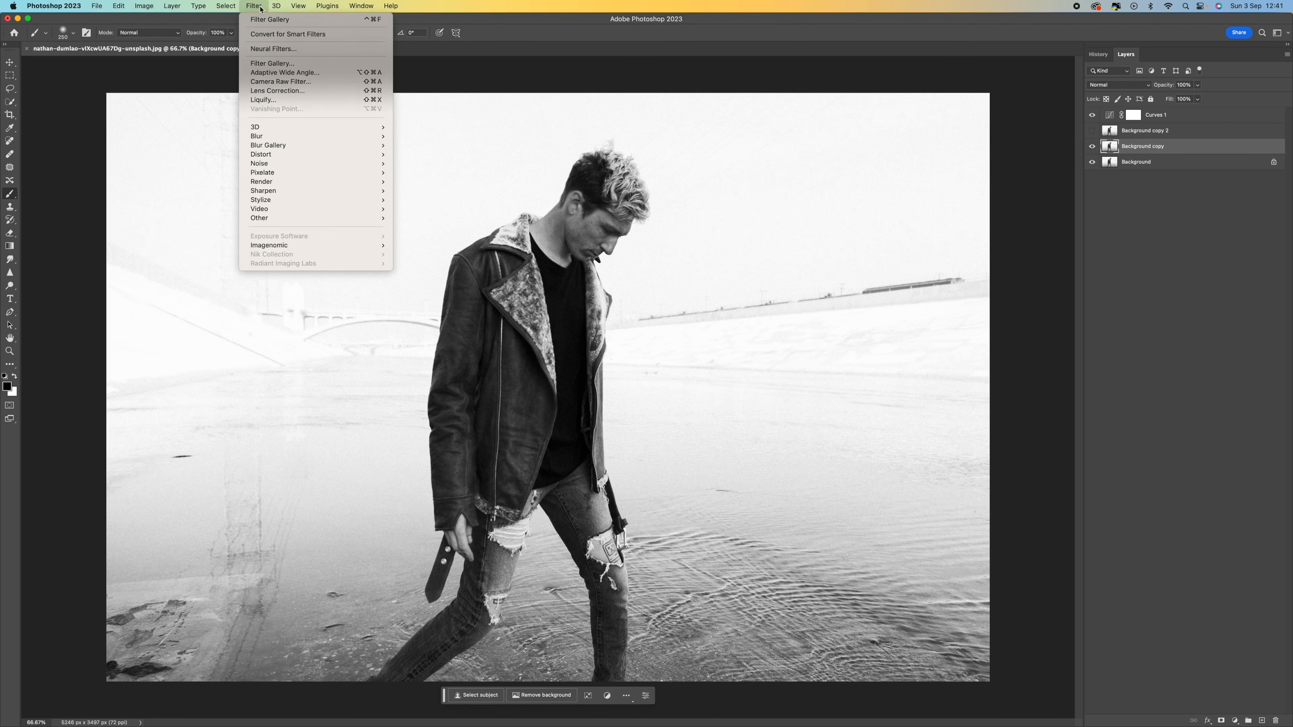
{"action": "mouse_move", "coordinate": [261, 136]}
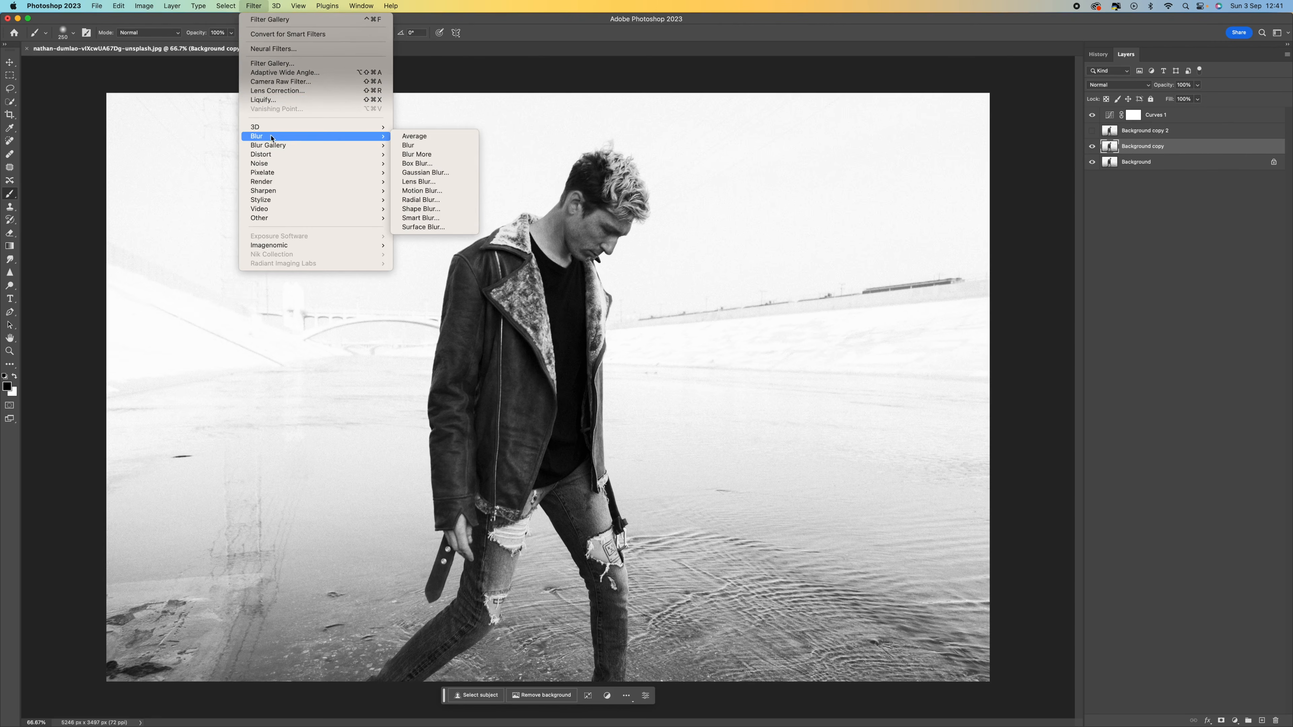
{"action": "left_click", "coordinate": [454, 191]}
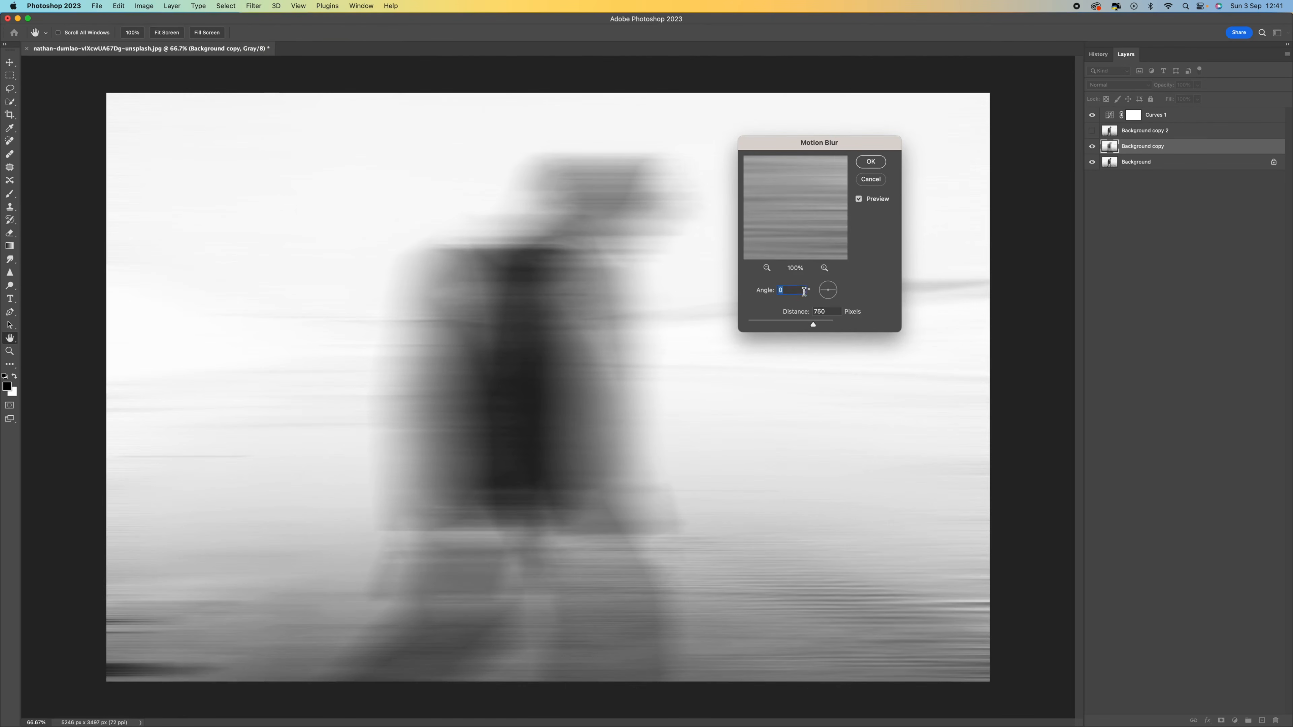
{"action": "double_click", "coordinate": [830, 312]}
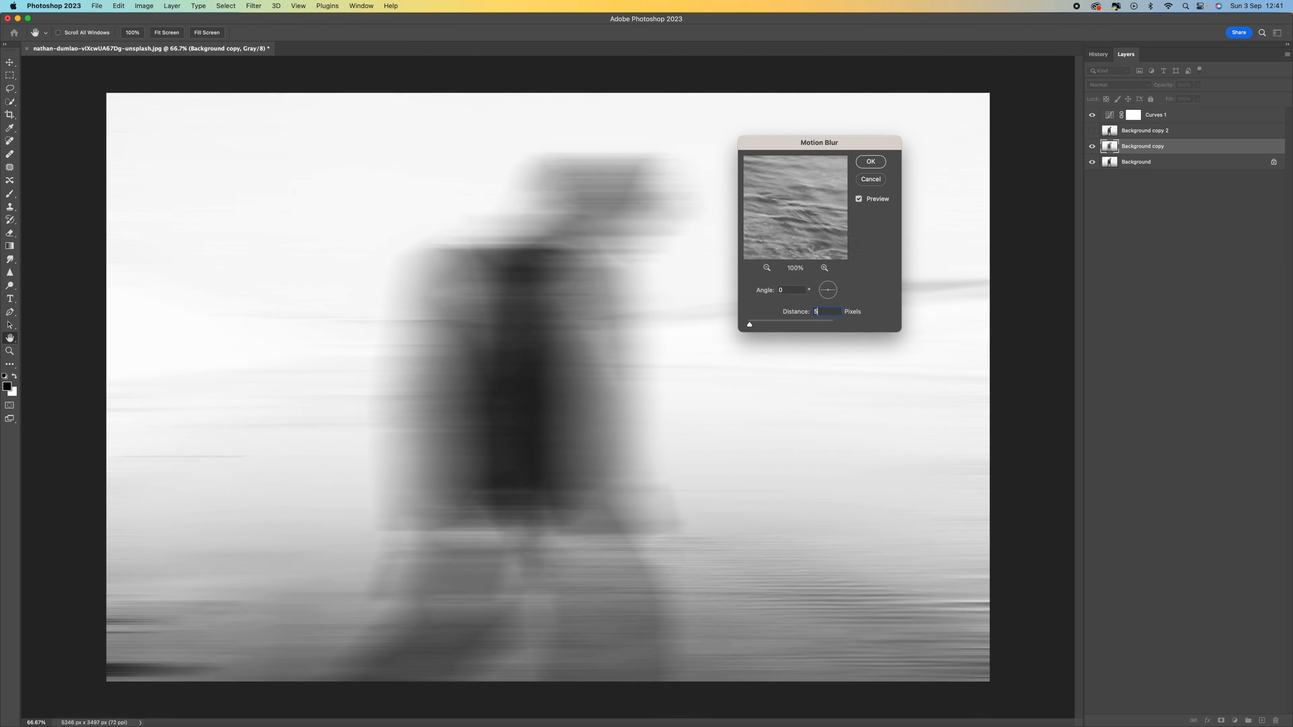
{"action": "type", "text": "500"}
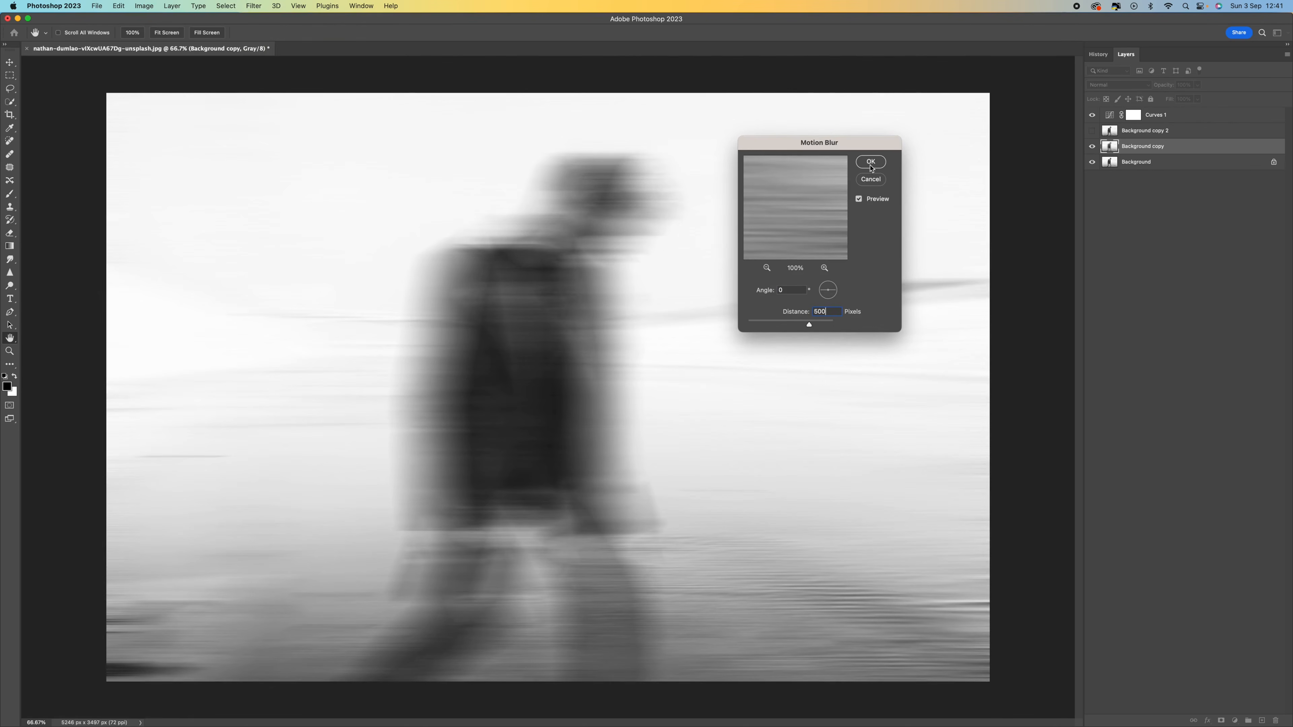
{"action": "left_click", "coordinate": [870, 163]}
Step: Add a layer mask to Background copy and paint black at 60% flow down the man to reveal him sharply
{"action": "key", "text": "b"}
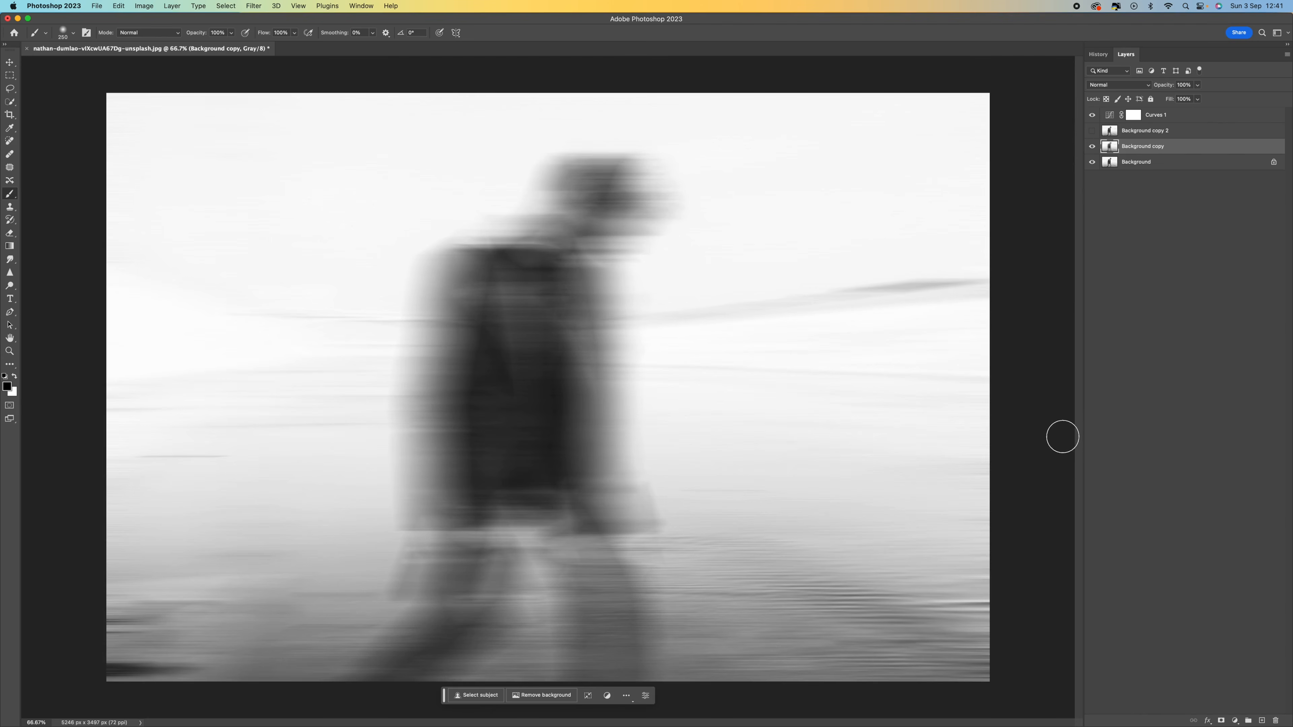
{"action": "left_click", "coordinate": [1222, 721]}
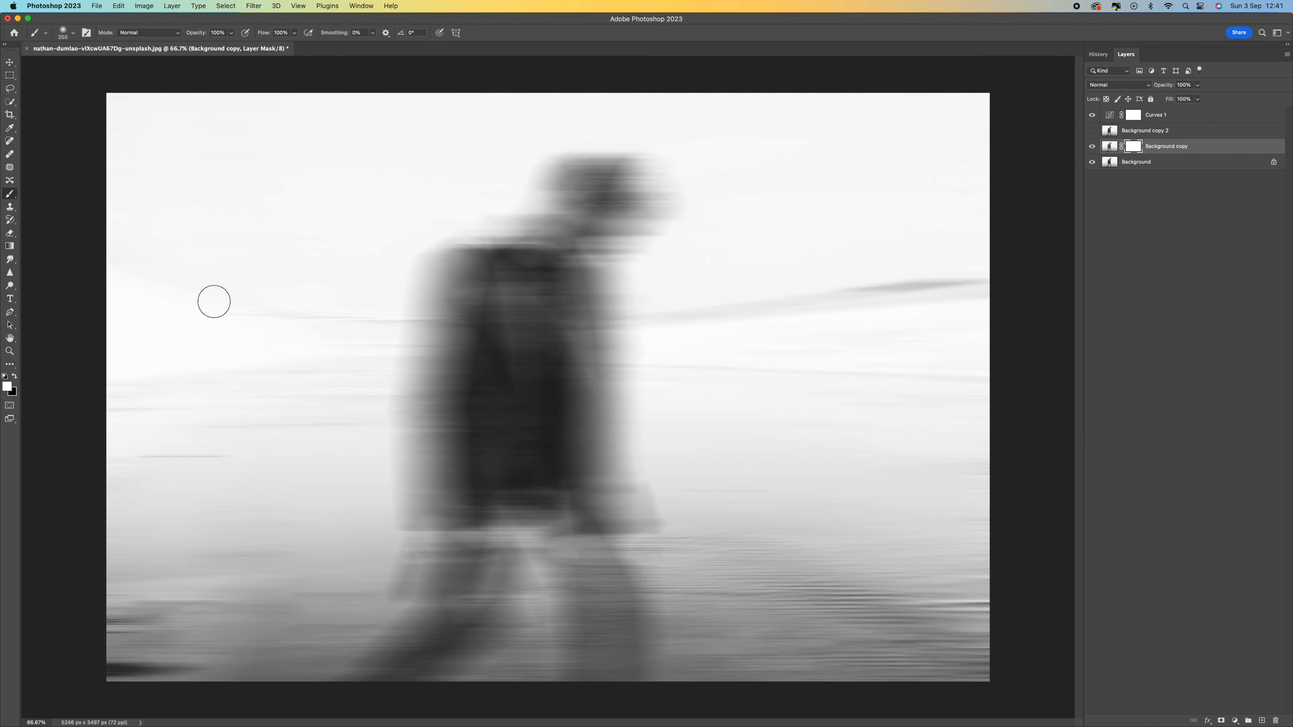
{"action": "right_click", "coordinate": [11, 194]}
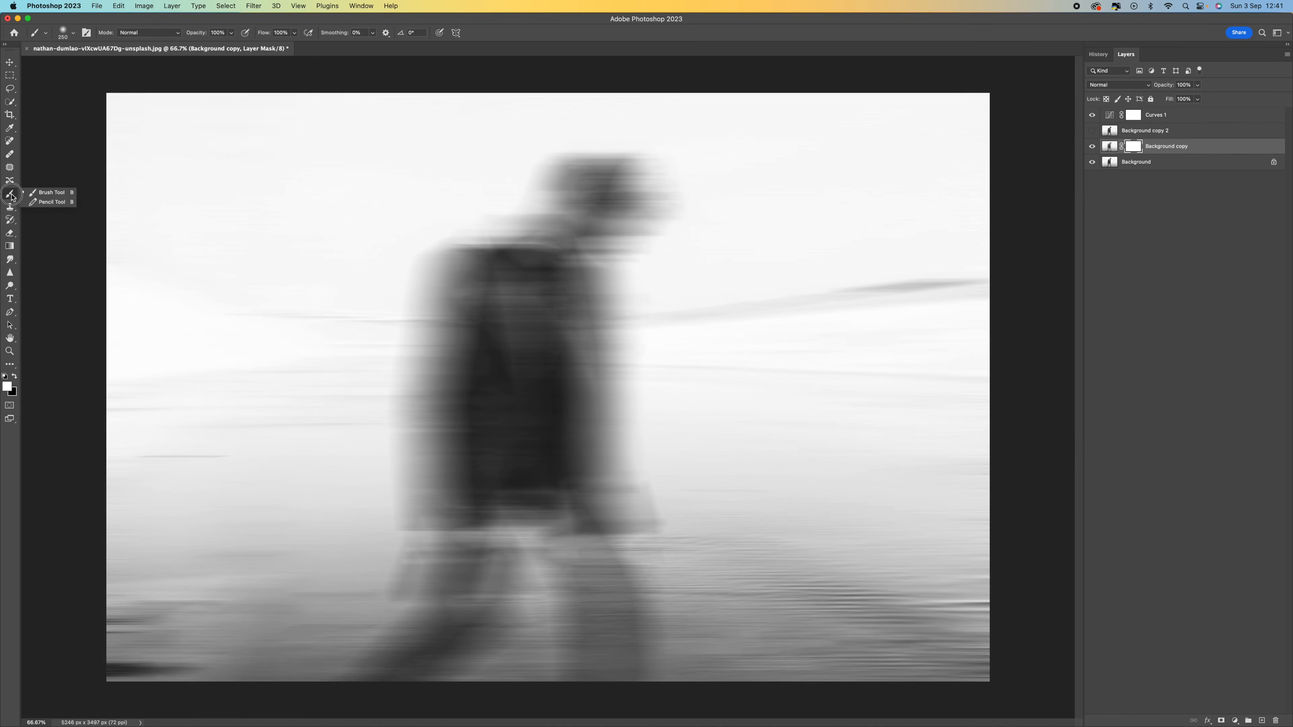
{"action": "left_click", "coordinate": [41, 199]}
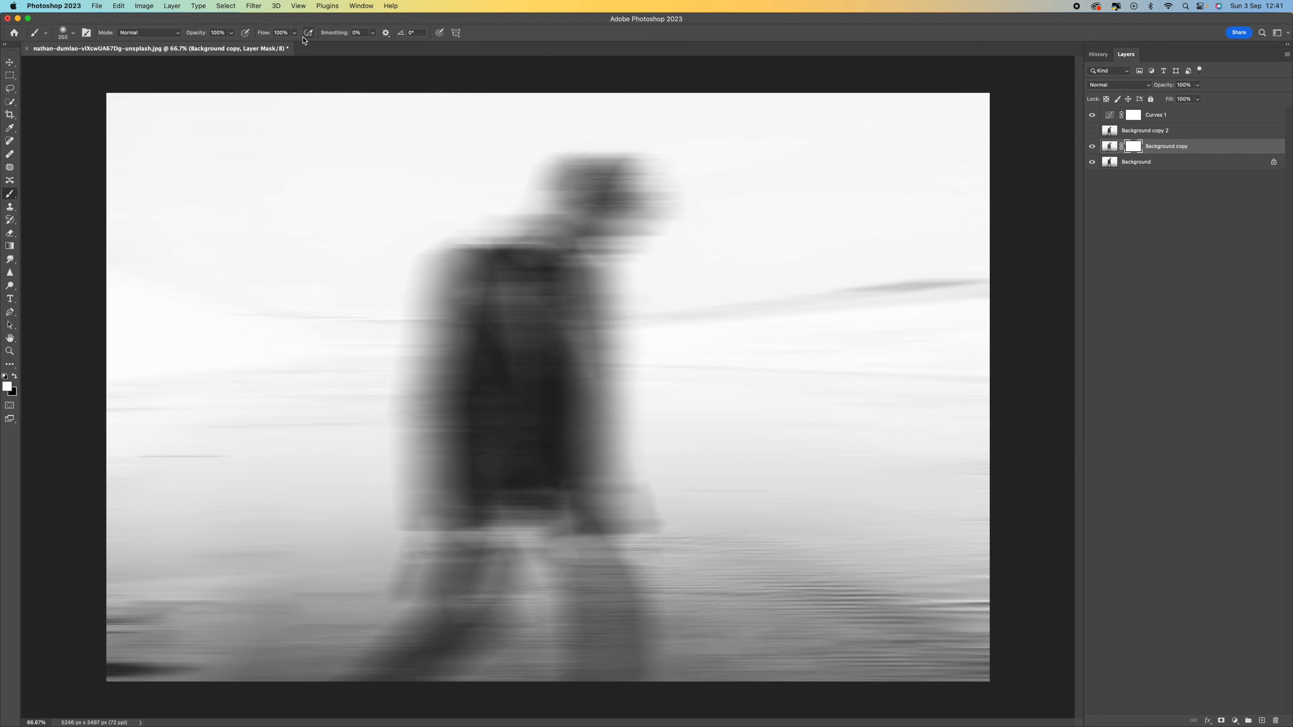
{"action": "left_click_drag", "start_coordinate": [294, 33], "coordinate": [277, 55]}
{"action": "left_click", "coordinate": [16, 377]}
{"action": "mouse_move", "coordinate": [609, 169]}
{"action": "left_mouse_down"}
{"action": "mouse_move", "coordinate": [627, 195]}
{"action": "mouse_move", "coordinate": [590, 243]}
{"action": "mouse_move", "coordinate": [600, 369]}
{"action": "mouse_move", "coordinate": [560, 410]}
{"action": "mouse_move", "coordinate": [591, 427]}
{"action": "mouse_move", "coordinate": [612, 505]}
{"action": "mouse_move", "coordinate": [577, 457]}
{"action": "mouse_move", "coordinate": [619, 633]}
{"action": "mouse_move", "coordinate": [613, 670]}
{"action": "mouse_move", "coordinate": [566, 424]}
{"action": "mouse_move", "coordinate": [568, 279]}
{"action": "mouse_move", "coordinate": [606, 158]}
{"action": "mouse_move", "coordinate": [633, 204]}
{"action": "mouse_move", "coordinate": [600, 287]}
{"action": "mouse_move", "coordinate": [597, 664]}
{"action": "mouse_move", "coordinate": [615, 637]}
{"action": "left_mouse_up"}
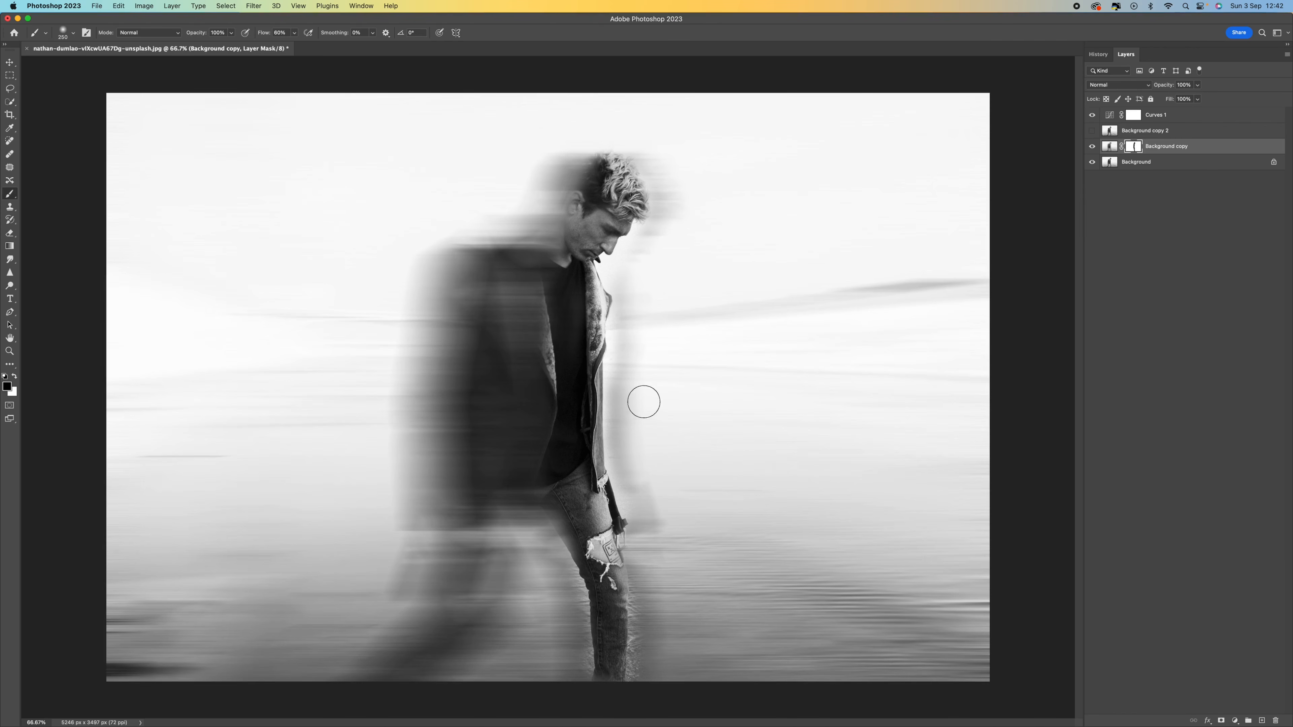
Step: Paint white along the man's front edge on the mask to bring back some blur
{"action": "left_click", "coordinate": [15, 377]}
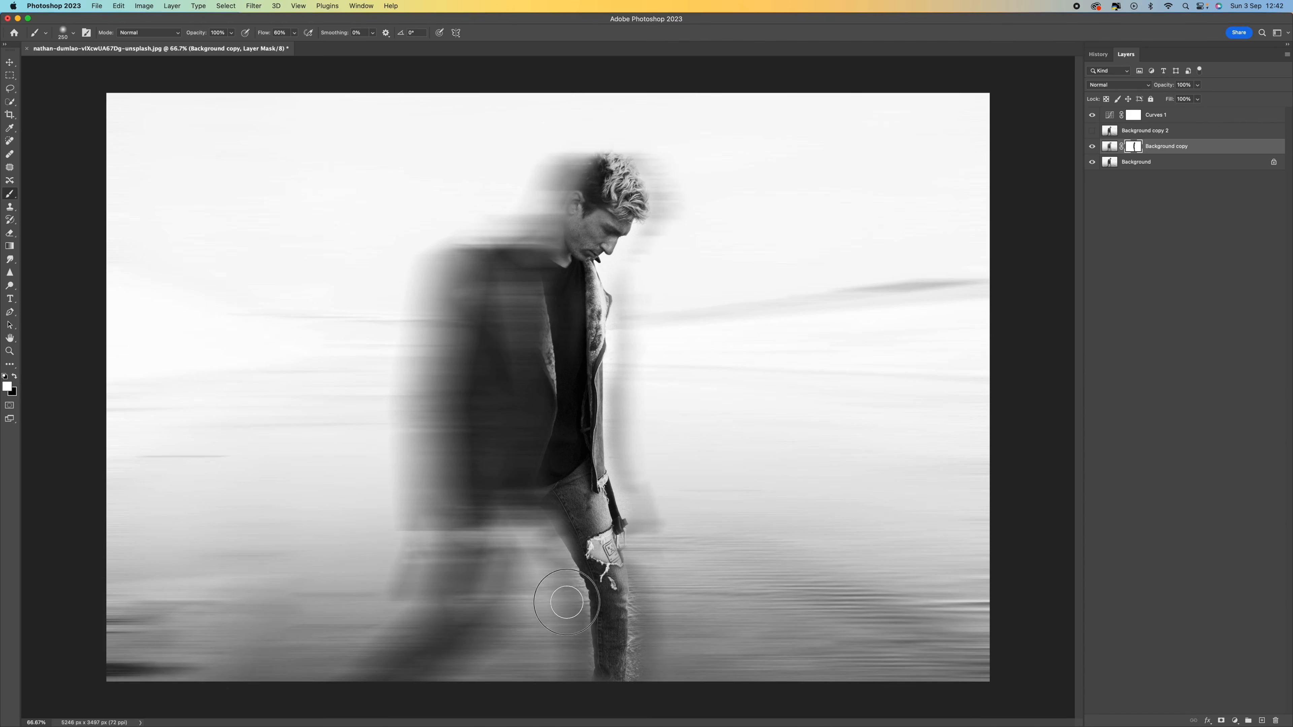
{"action": "mouse_move", "coordinate": [626, 650]}
{"action": "left_mouse_down"}
{"action": "mouse_move", "coordinate": [638, 683]}
{"action": "mouse_move", "coordinate": [654, 540]}
{"action": "mouse_move", "coordinate": [643, 498]}
{"action": "left_mouse_up"}
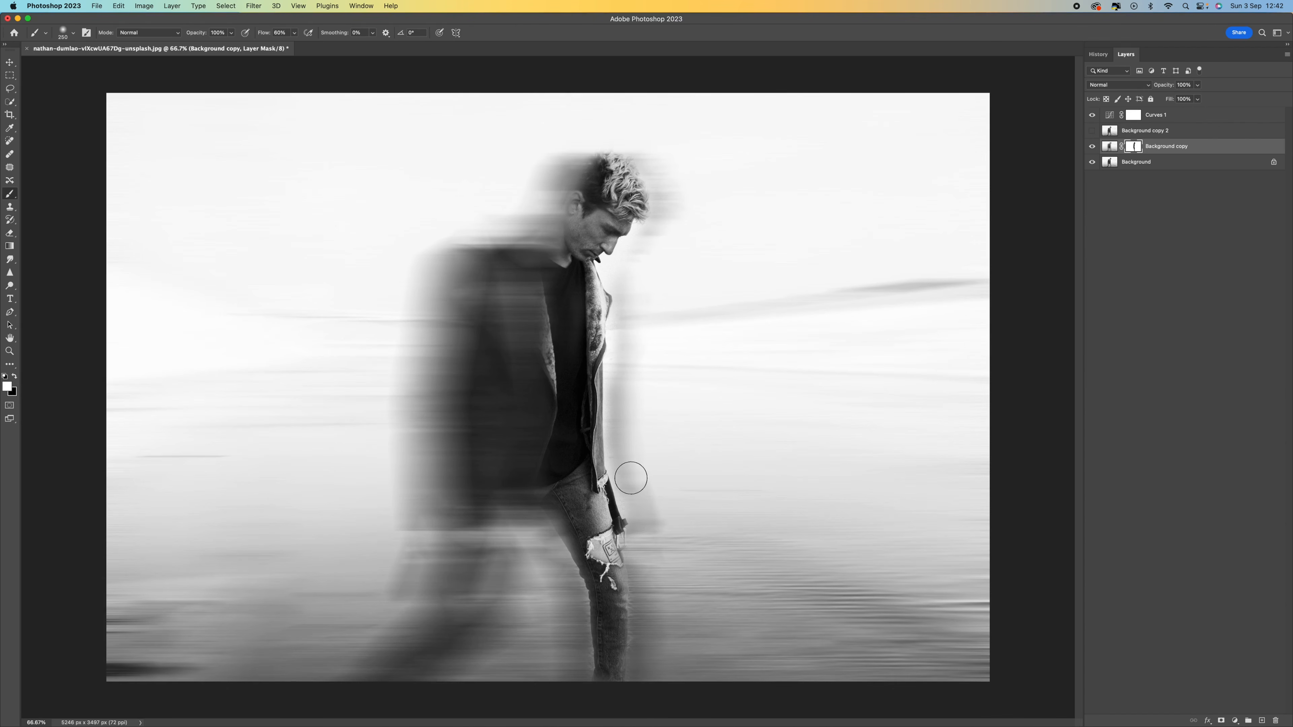
{"action": "mouse_move", "coordinate": [627, 333]}
{"action": "left_mouse_down"}
{"action": "mouse_move", "coordinate": [629, 268]}
{"action": "mouse_move", "coordinate": [613, 266]}
{"action": "left_mouse_up"}
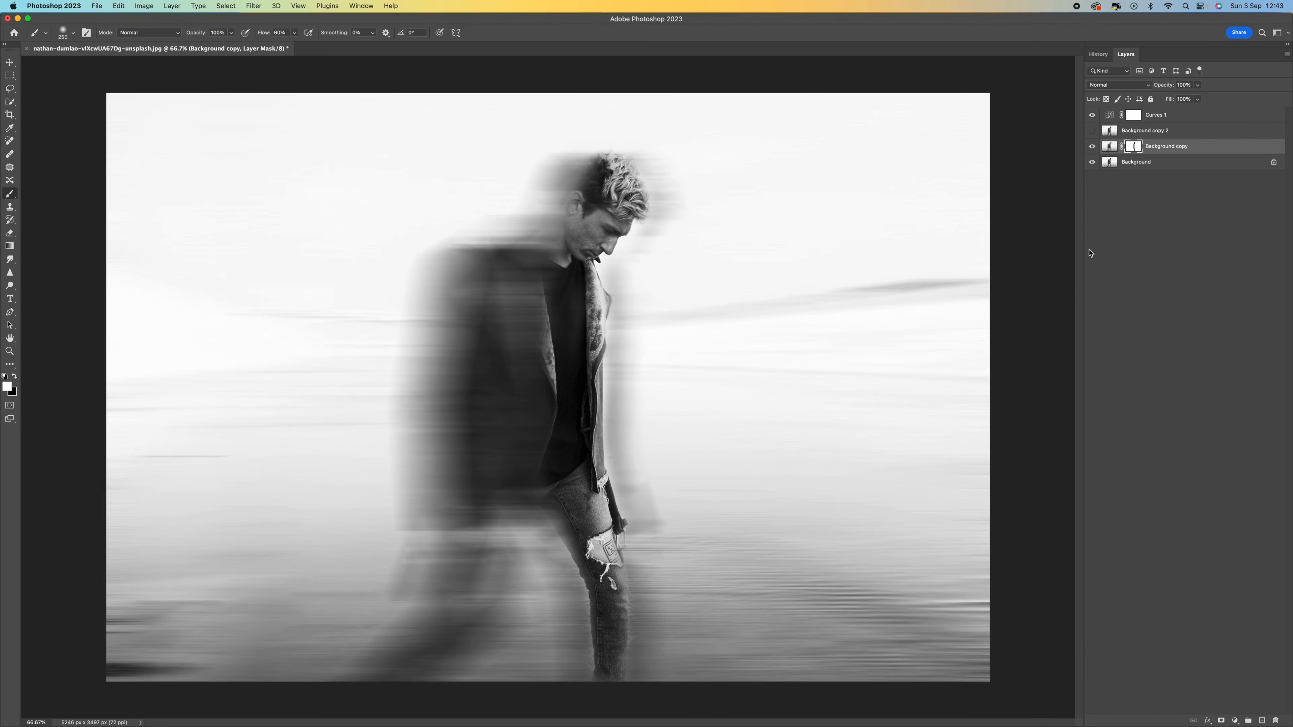
Step: Show and select Background copy 2 and apply a Motion Blur with a distance of 750 pixels
{"action": "left_click", "coordinate": [1092, 131]}
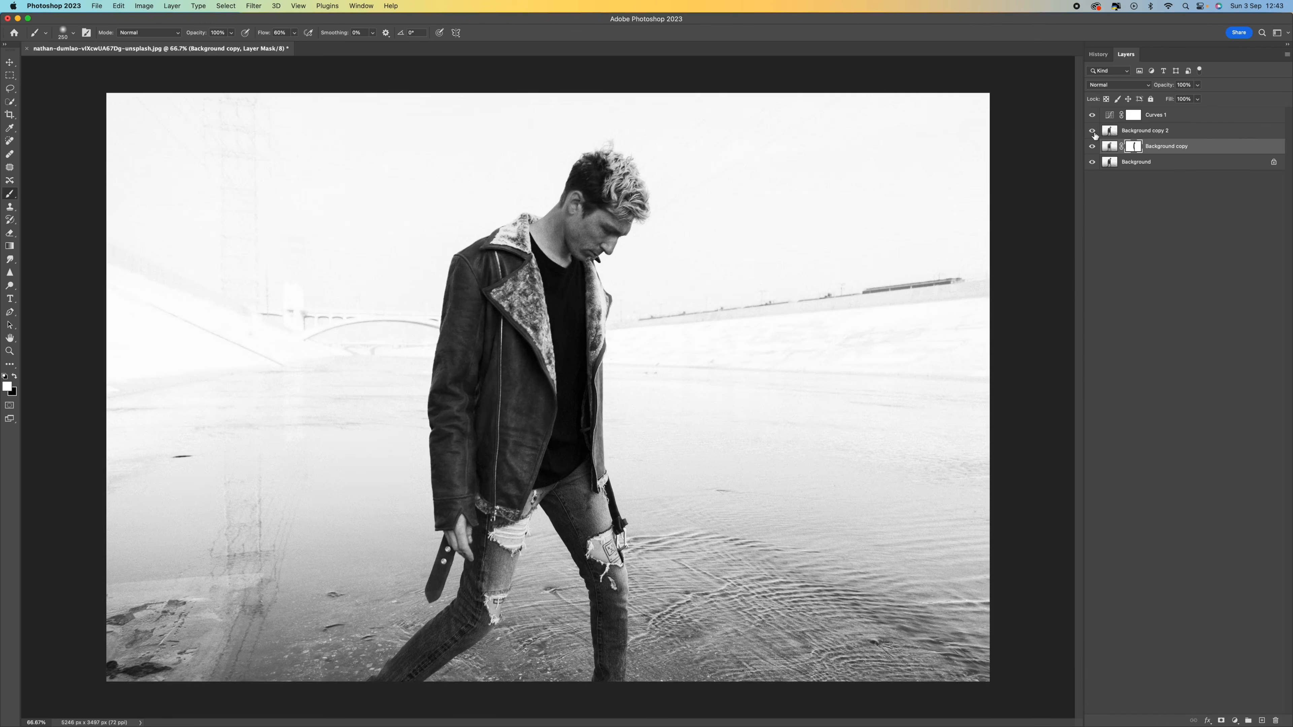
{"action": "left_click", "coordinate": [1152, 132]}
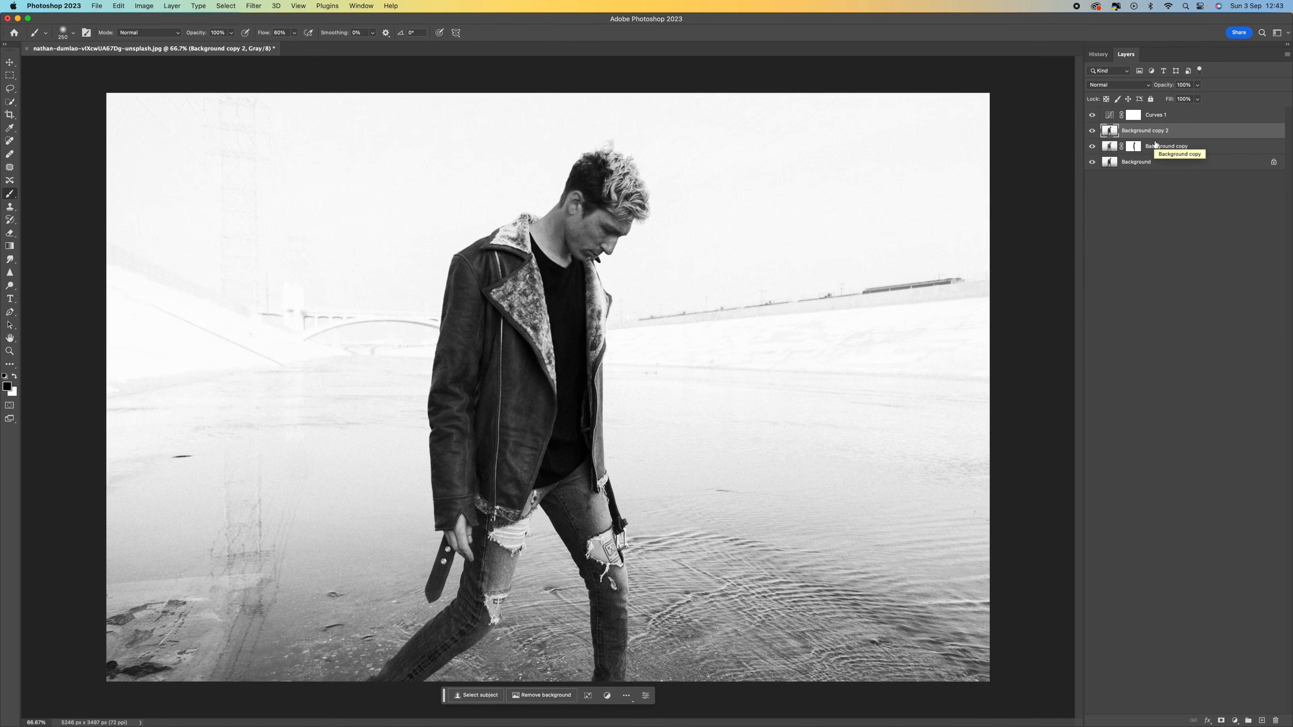
{"action": "left_click", "coordinate": [254, 6]}
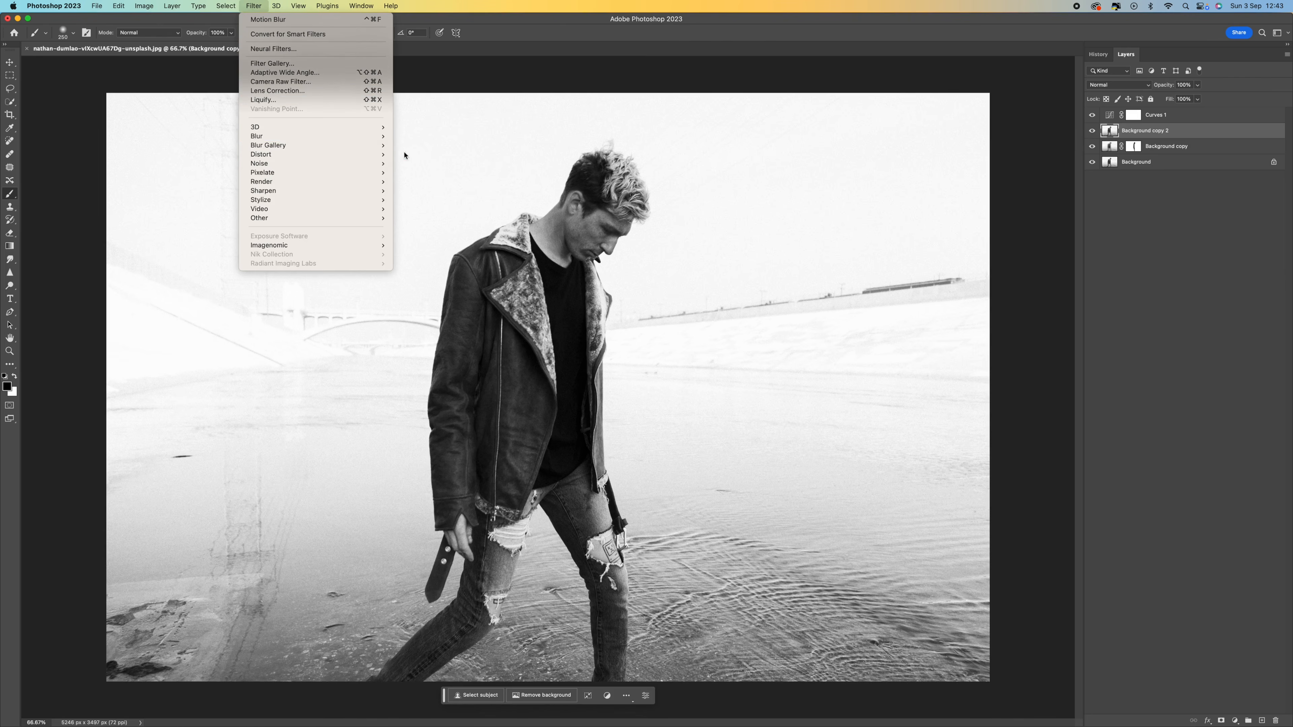
{"action": "mouse_move", "coordinate": [377, 136]}
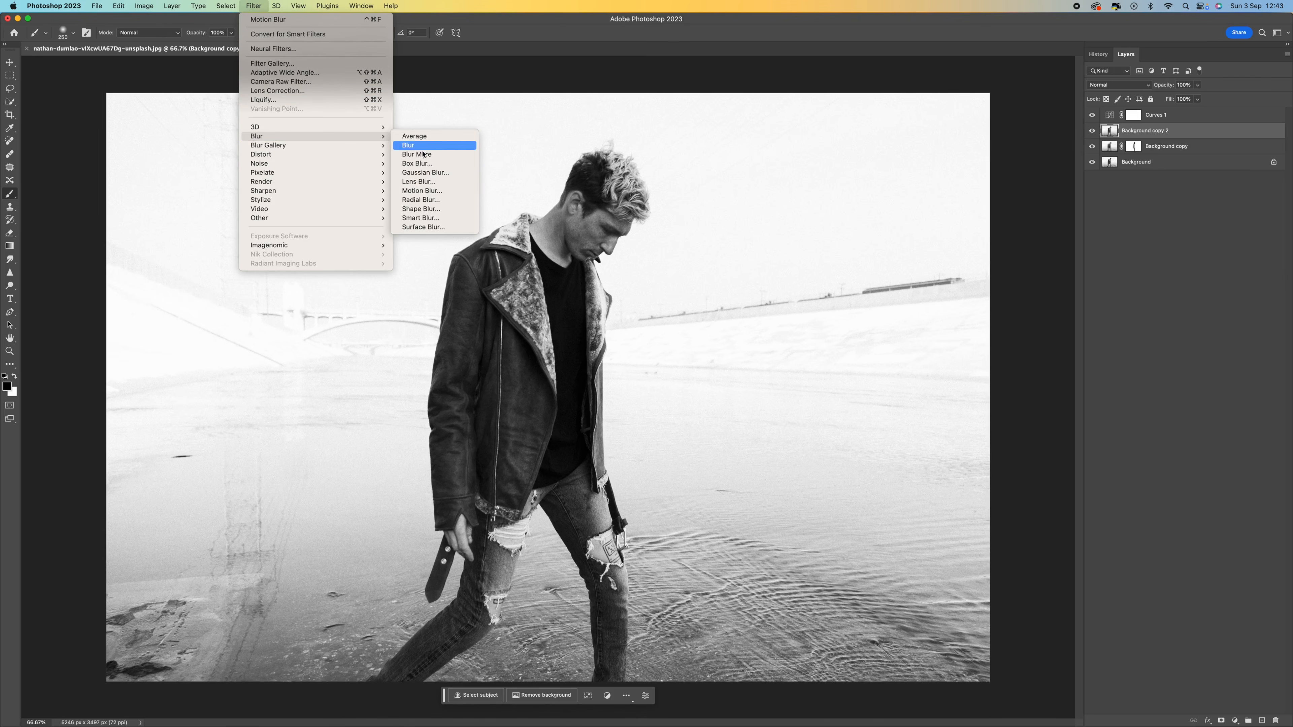
{"action": "left_click", "coordinate": [429, 196]}
{"action": "left_click", "coordinate": [802, 311]}
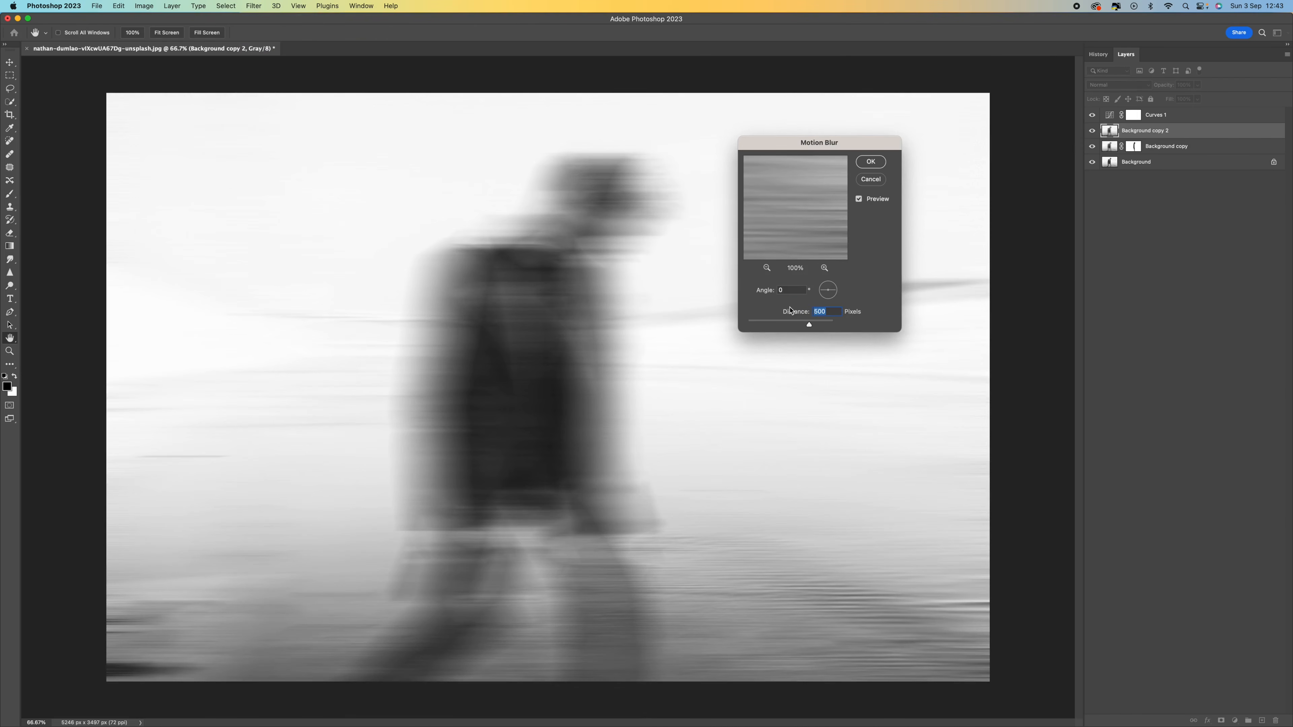
{"action": "type", "text": "750"}
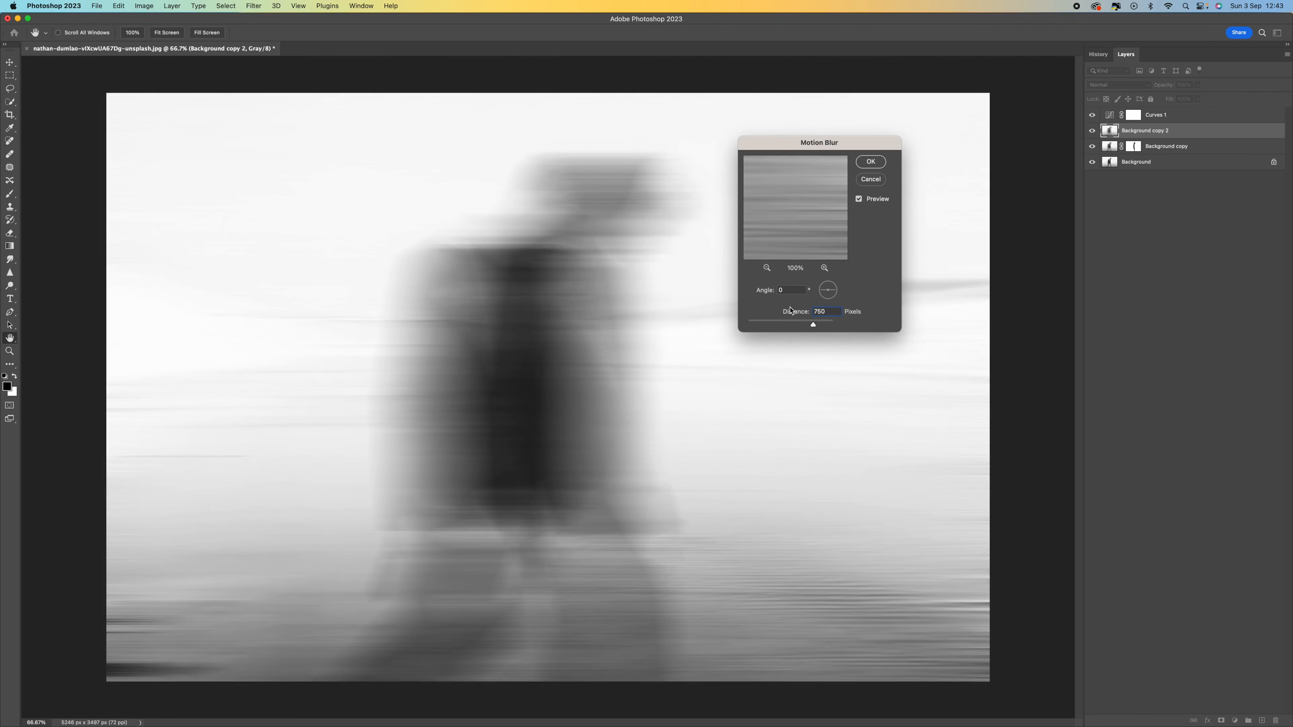
{"action": "left_click", "coordinate": [877, 164]}
Step: Add a layer mask to Background copy 2 and paint black with an enlarged brush down the man
{"action": "key", "text": "b"}
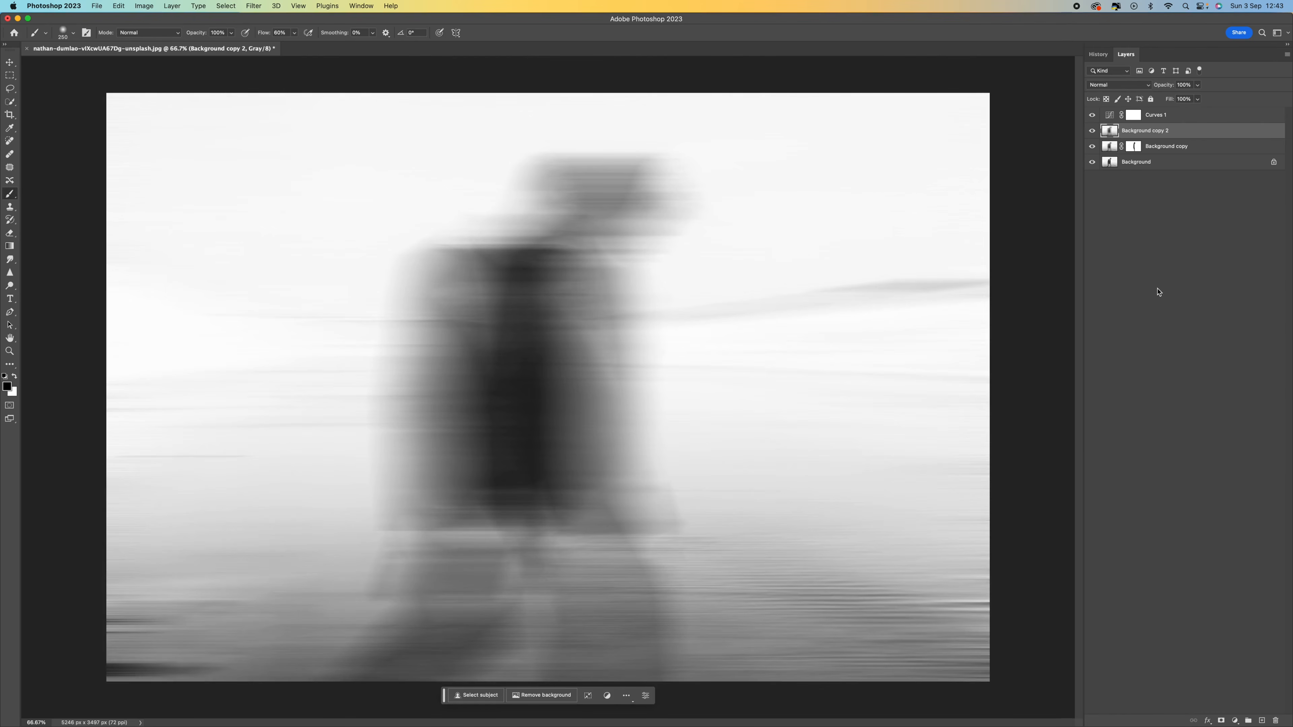
{"action": "left_click", "coordinate": [1220, 720]}
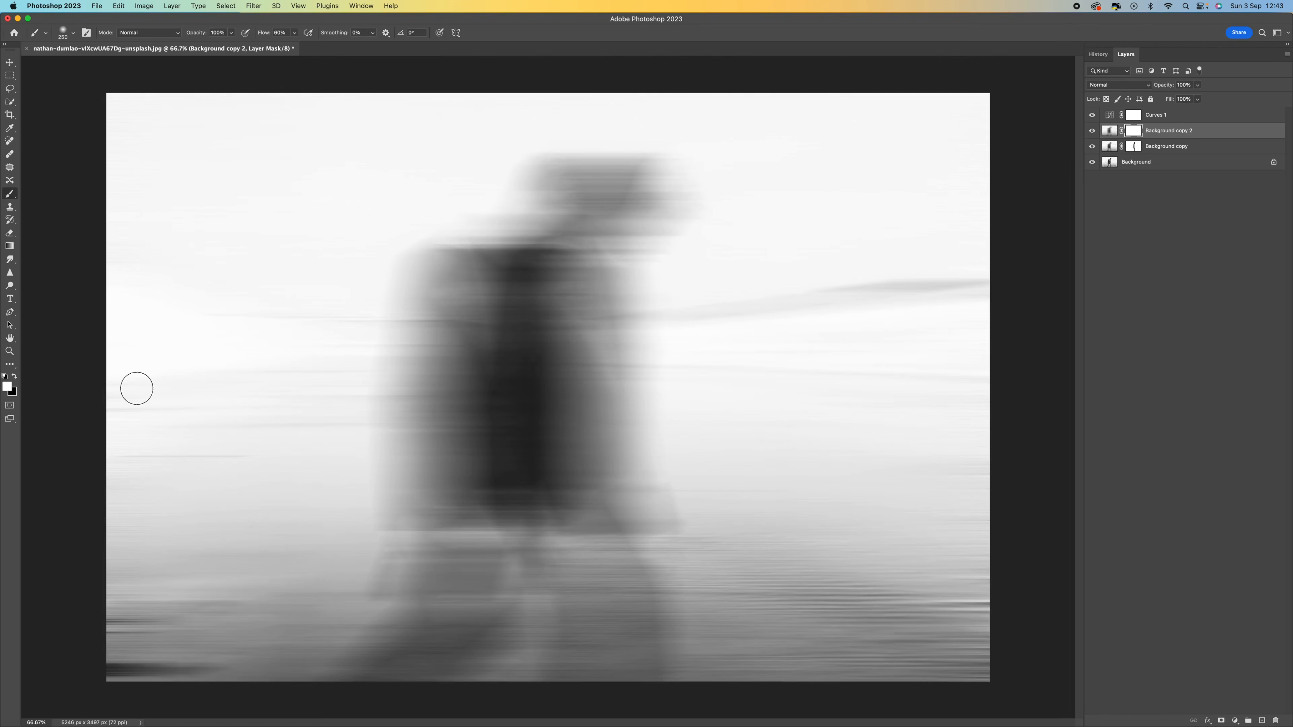
{"action": "left_click", "coordinate": [14, 376]}
{"action": "key", "text": "bracketright"}
{"action": "key", "text": "bracketright"}
{"action": "key", "text": "bracketright"}
{"action": "key", "text": "bracketright"}
{"action": "key", "text": "bracketright"}
{"action": "key", "text": "bracketright"}
{"action": "key", "text": "bracketright"}
{"action": "mouse_move", "coordinate": [618, 188]}
{"action": "left_mouse_down"}
{"action": "mouse_move", "coordinate": [586, 372]}
{"action": "mouse_move", "coordinate": [617, 448]}
{"action": "mouse_move", "coordinate": [587, 618]}
{"action": "mouse_move", "coordinate": [611, 655]}
{"action": "mouse_move", "coordinate": [578, 458]}
{"action": "mouse_move", "coordinate": [572, 169]}
{"action": "mouse_move", "coordinate": [615, 209]}
{"action": "mouse_move", "coordinate": [613, 566]}
{"action": "left_mouse_up"}
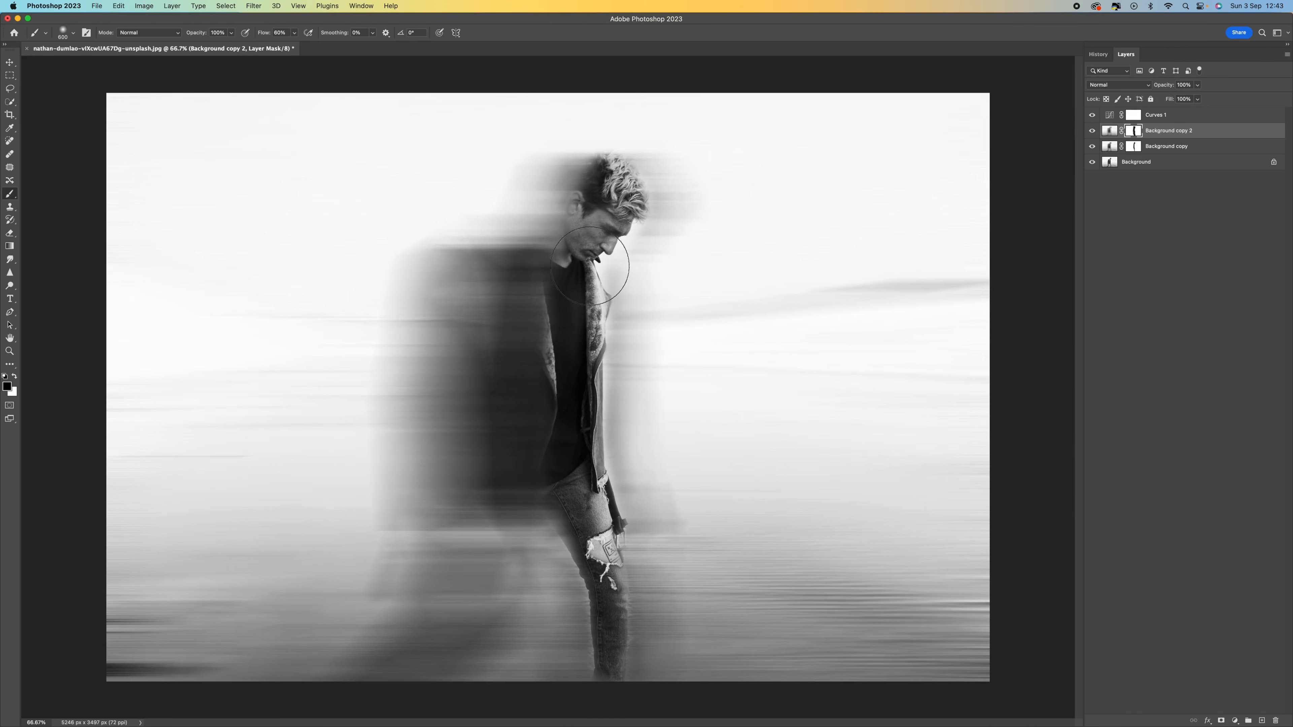
Step: Create a new empty layer, unlock the Background layer, and place the new layer beneath it
{"action": "left_click", "coordinate": [1145, 292]}
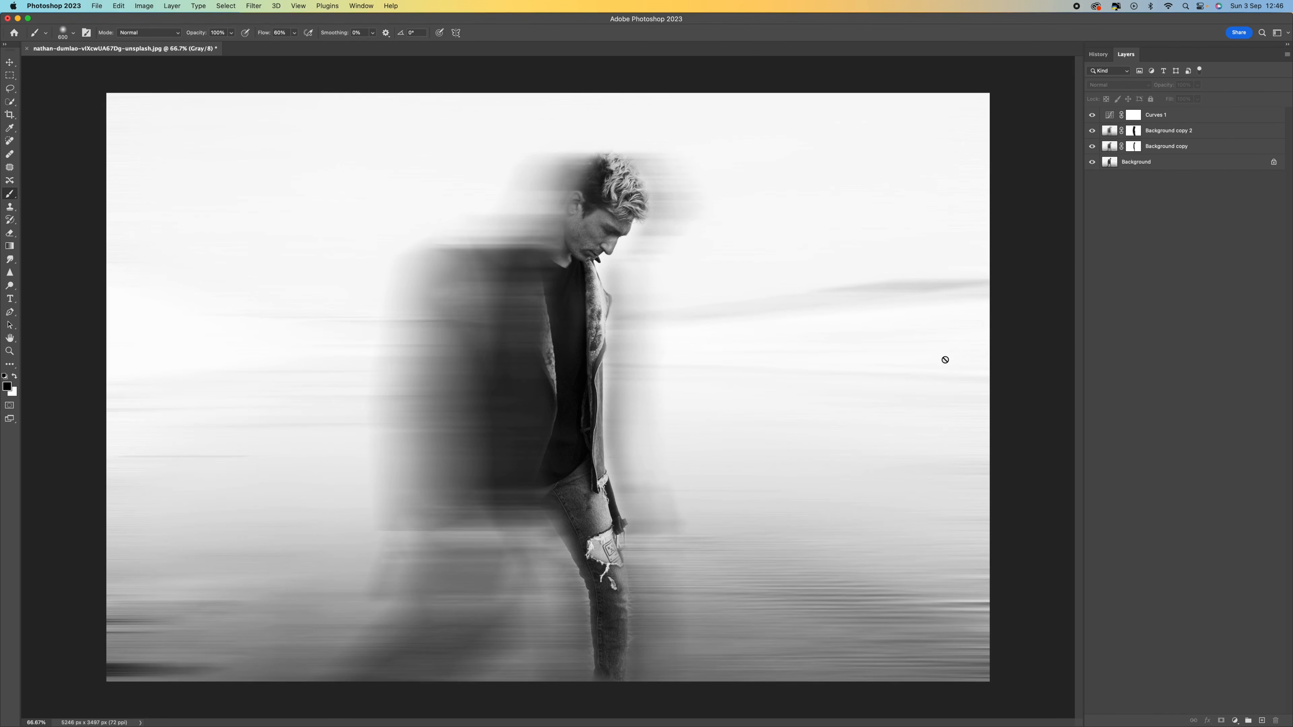
{"action": "left_click", "coordinate": [1182, 168]}
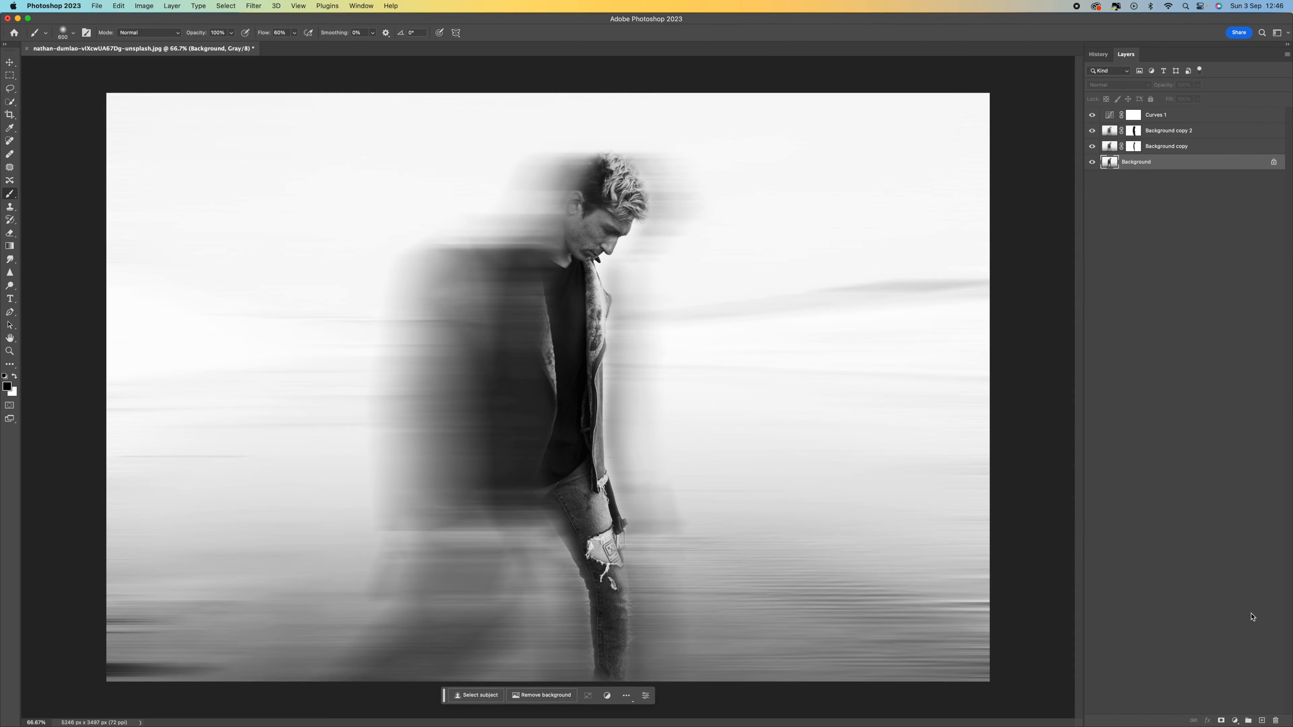
{"action": "left_click", "coordinate": [1263, 722]}
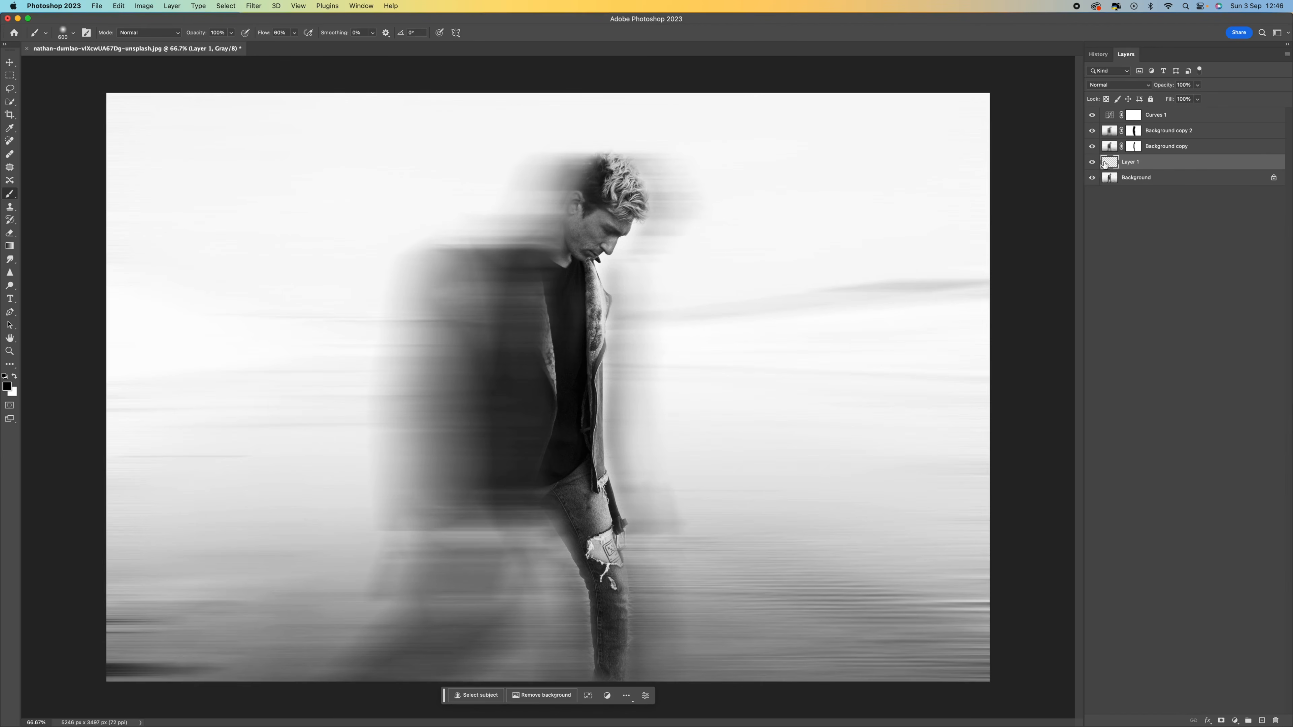
{"action": "left_click_drag", "start_coordinate": [1153, 162], "coordinate": [1179, 161]}
{"action": "left_click_drag", "start_coordinate": [1274, 181], "coordinate": [1275, 721]}
{"action": "left_click", "coordinate": [1185, 163]}
{"action": "left_click_drag", "start_coordinate": [1187, 162], "coordinate": [1184, 181]}
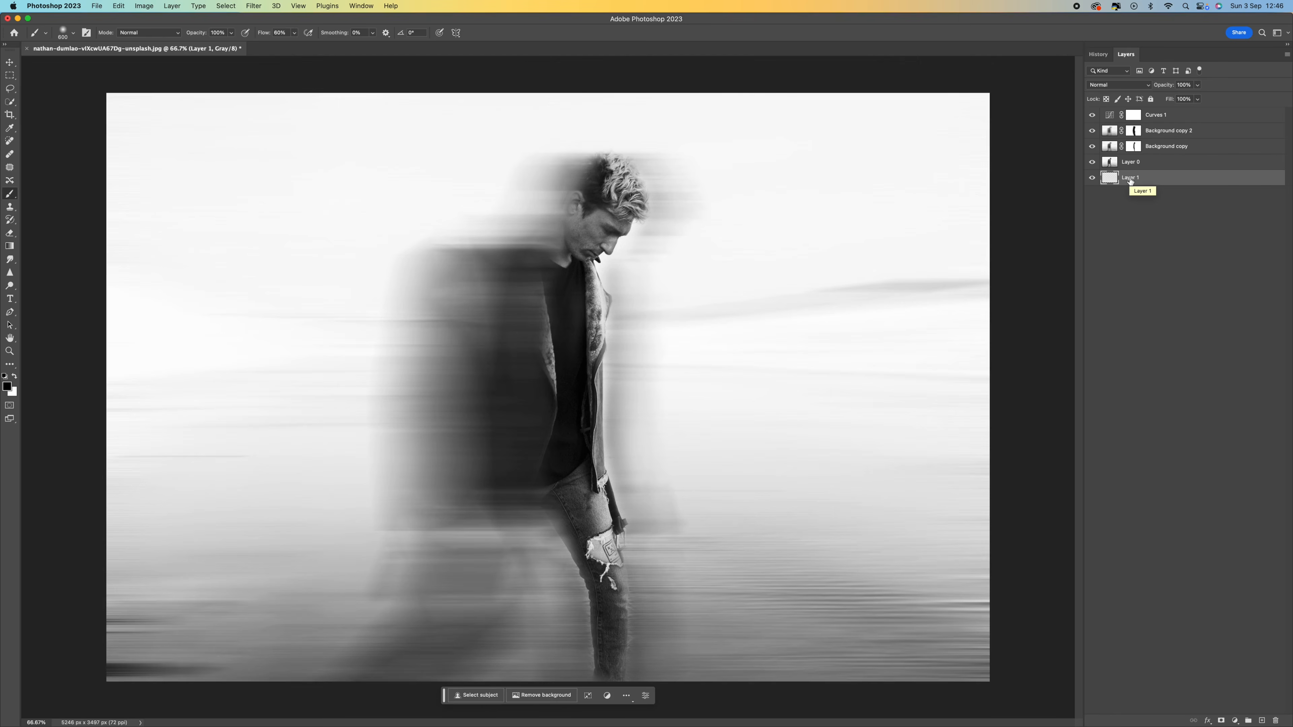
Step: Fill the empty Layer 1 with white
{"action": "key", "text": "shift+BackSpace"}
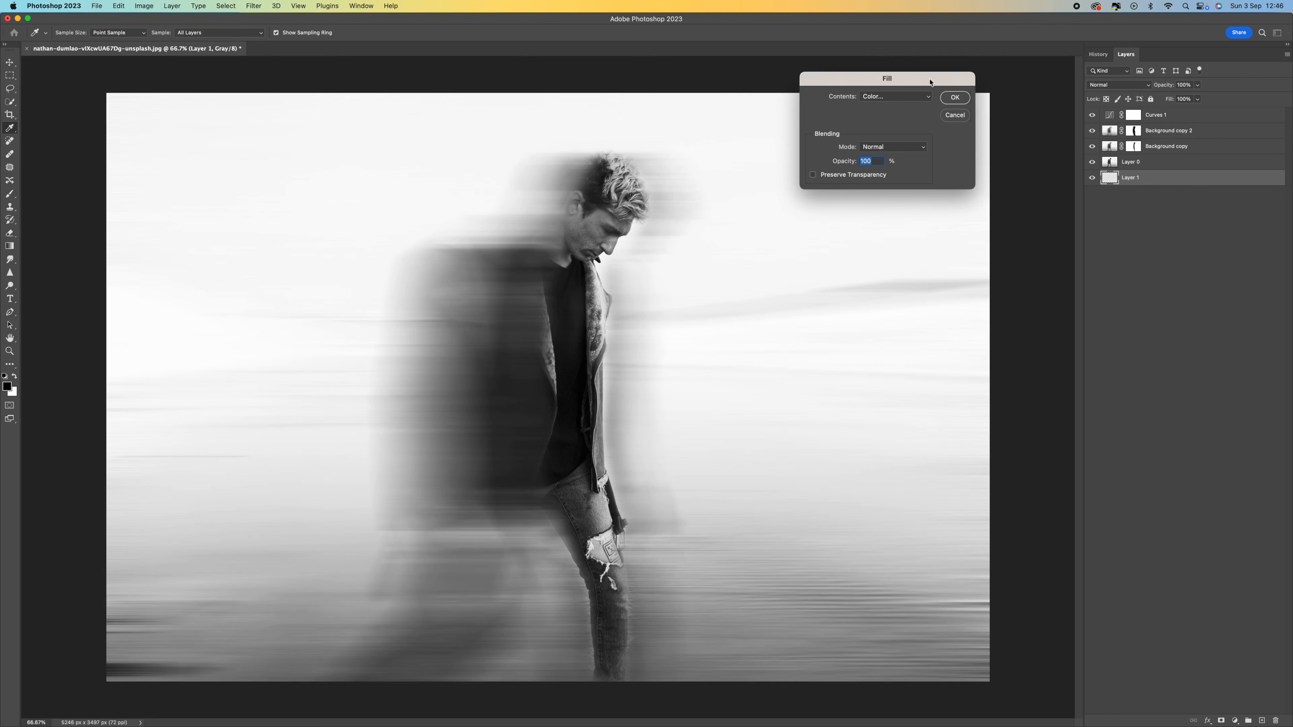
{"action": "left_click", "coordinate": [904, 96]}
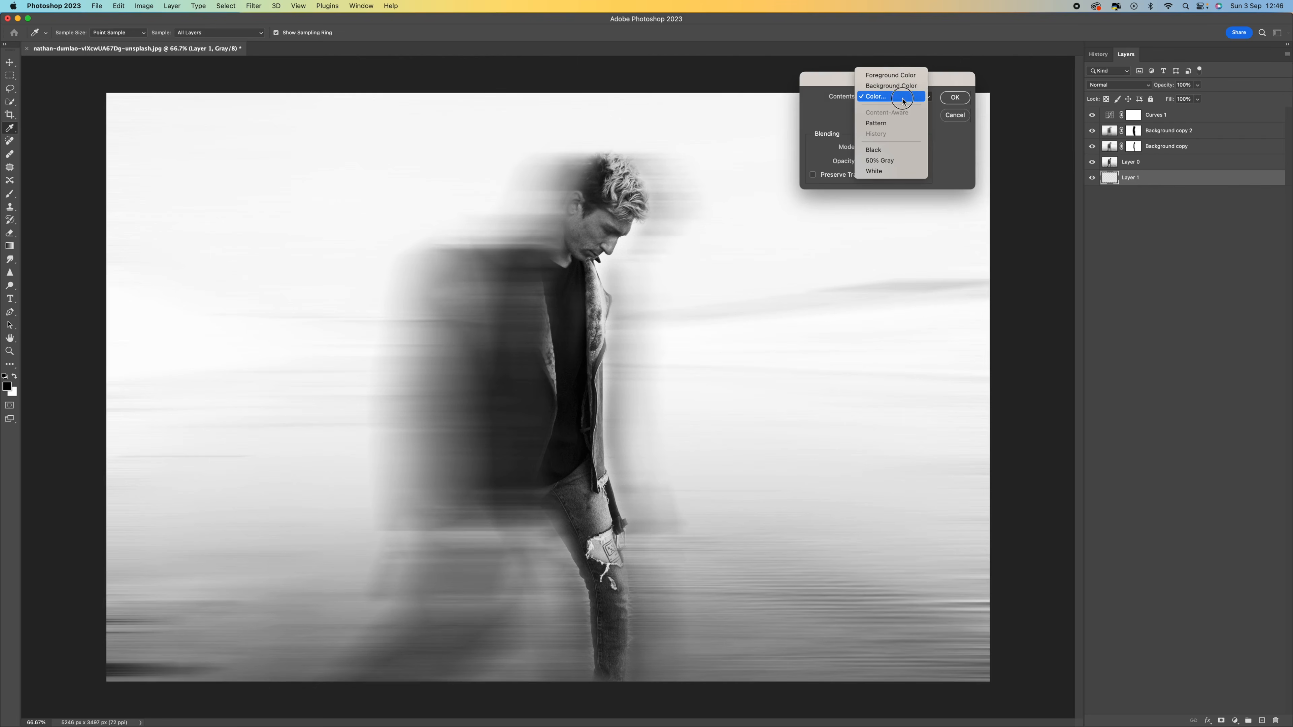
{"action": "left_click", "coordinate": [903, 95]}
{"action": "left_click_drag", "start_coordinate": [962, 121], "coordinate": [846, 74]}
{"action": "left_click", "coordinate": [1105, 75]}
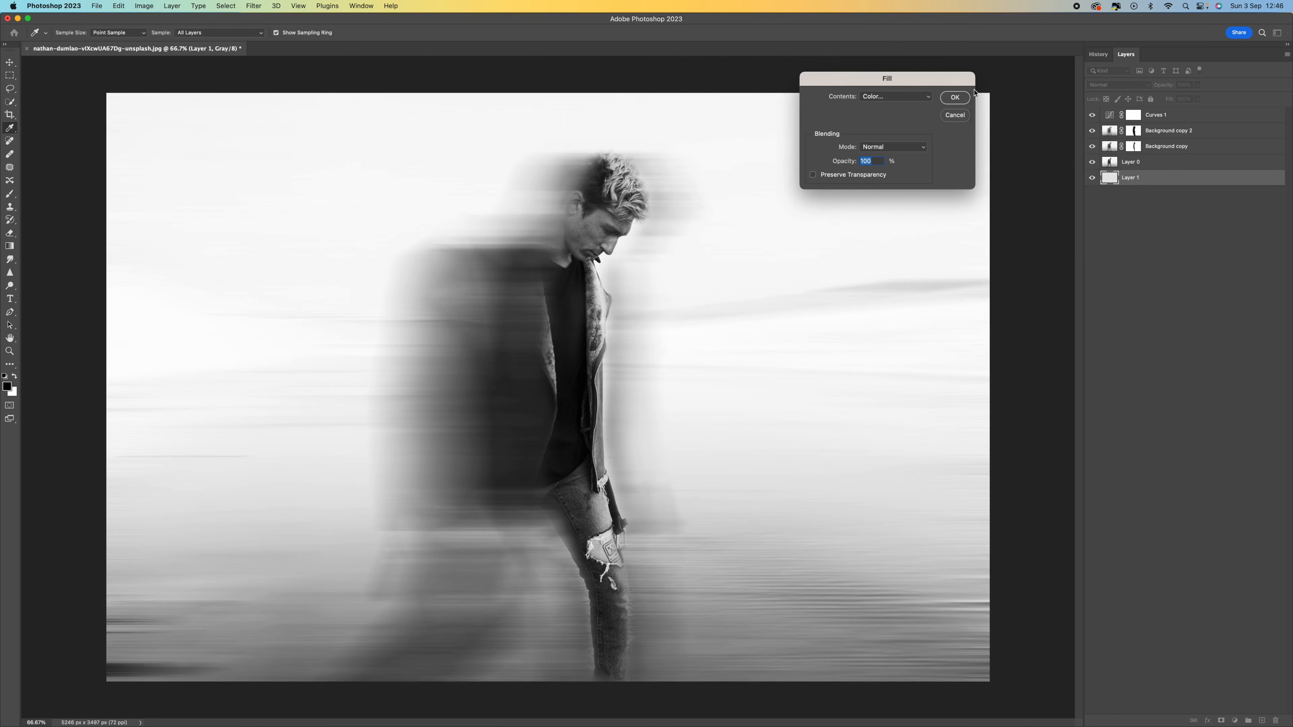
{"action": "left_click", "coordinate": [955, 97]}
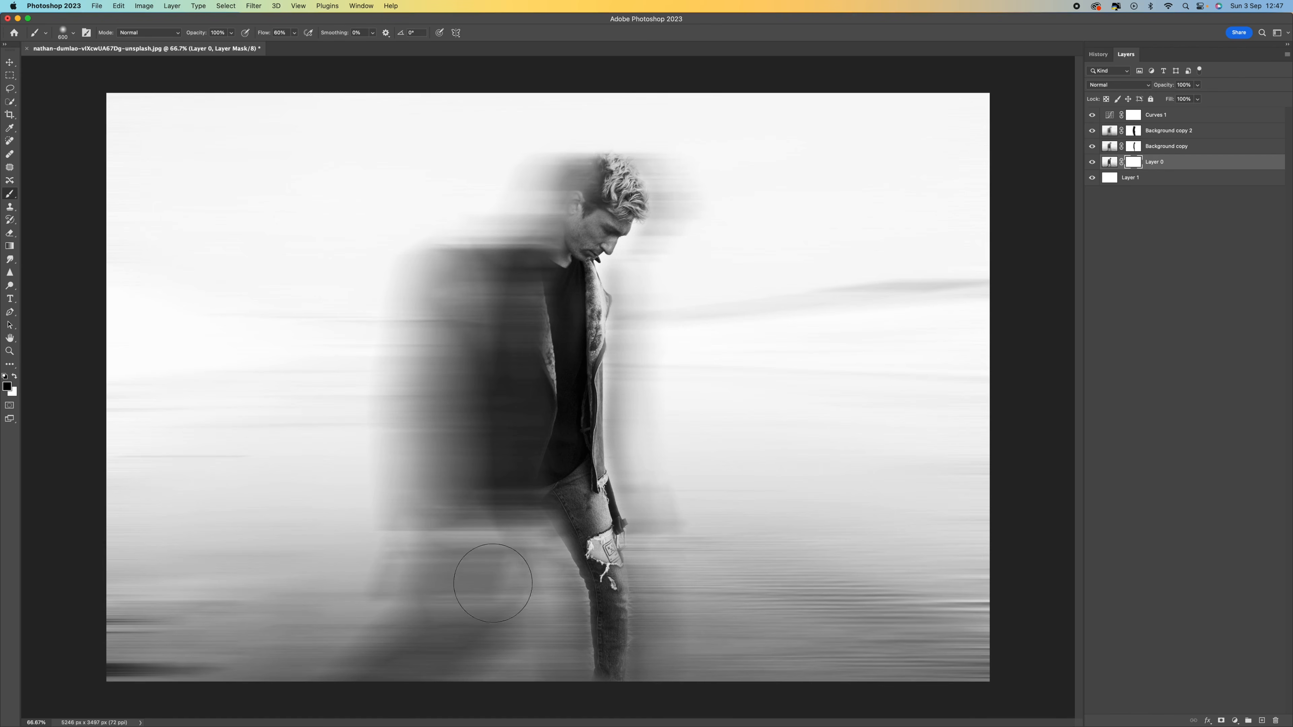
Step: Touch up Layer 0's mask near the man's lower left and compare by toggling the upper layers off and on
{"action": "left_click_drag", "start_coordinate": [473, 673], "coordinate": [476, 670]}
{"action": "left_click", "coordinate": [1091, 147]}
{"action": "left_click", "coordinate": [1093, 131]}
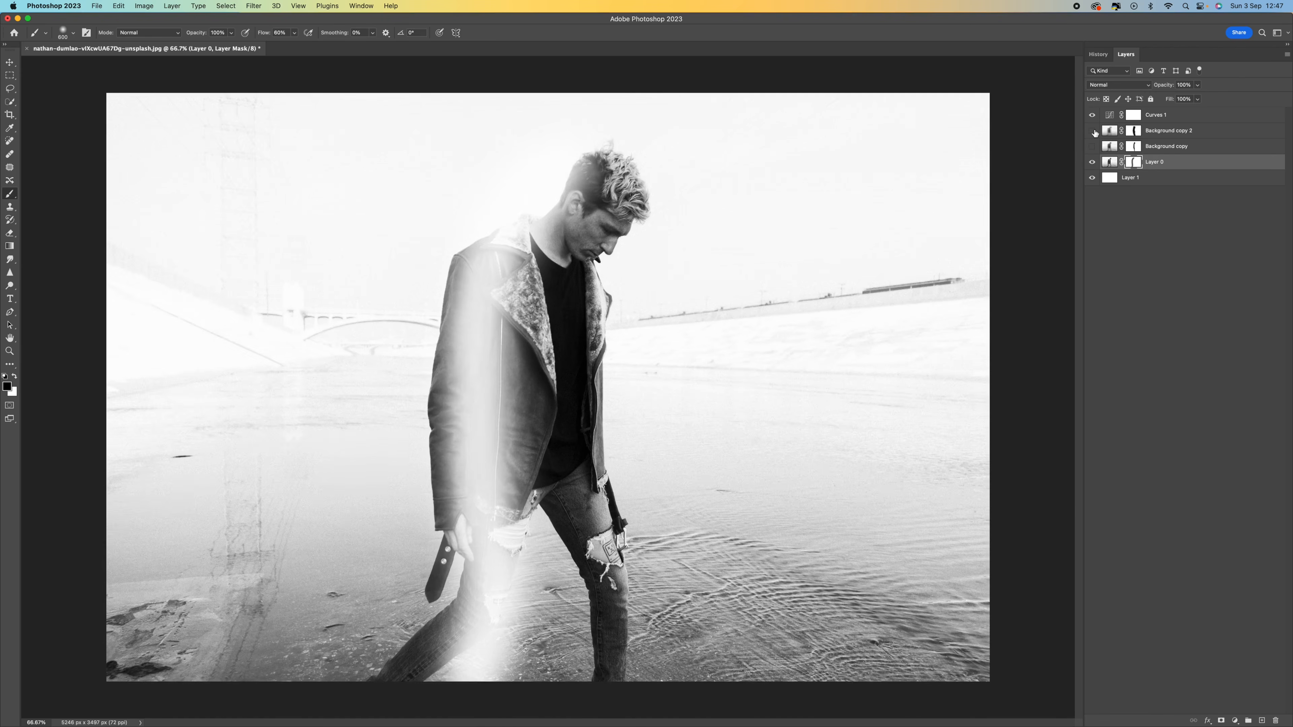
{"action": "left_click", "coordinate": [1093, 116]}
{"action": "left_click", "coordinate": [1093, 116]}
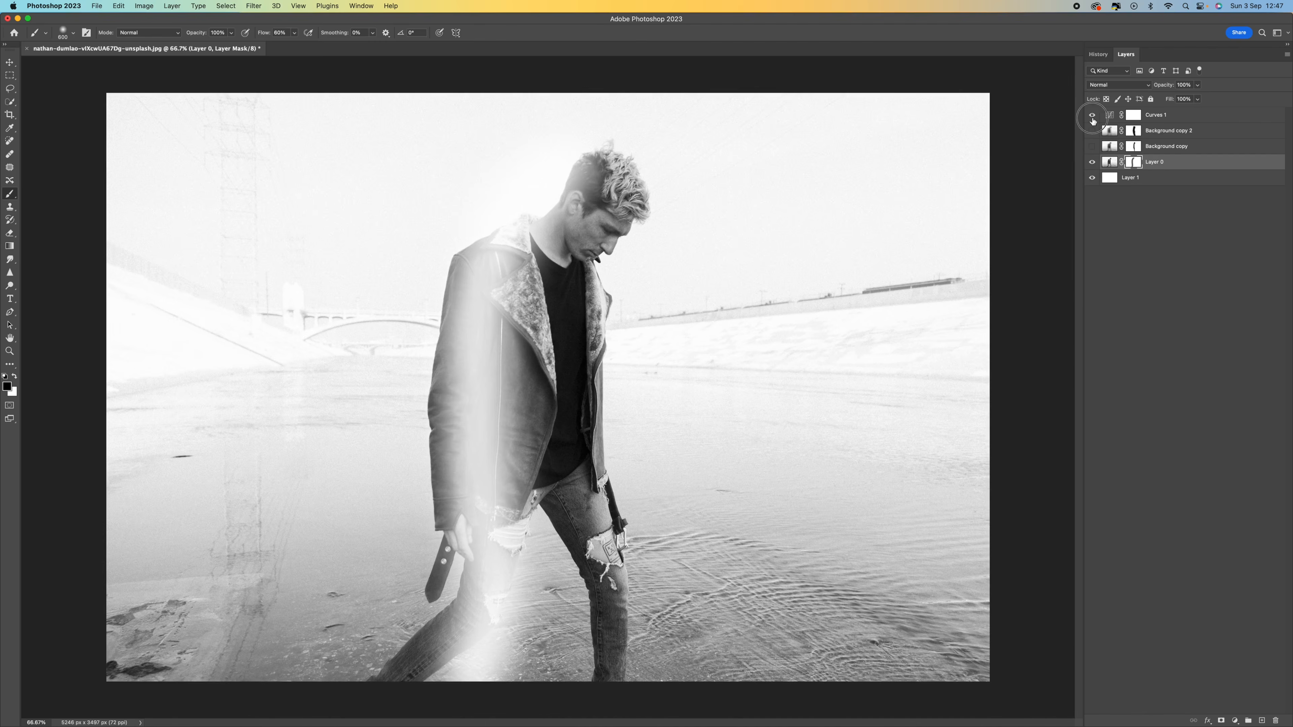
{"action": "left_click_drag", "start_coordinate": [1092, 131], "coordinate": [1091, 146]}
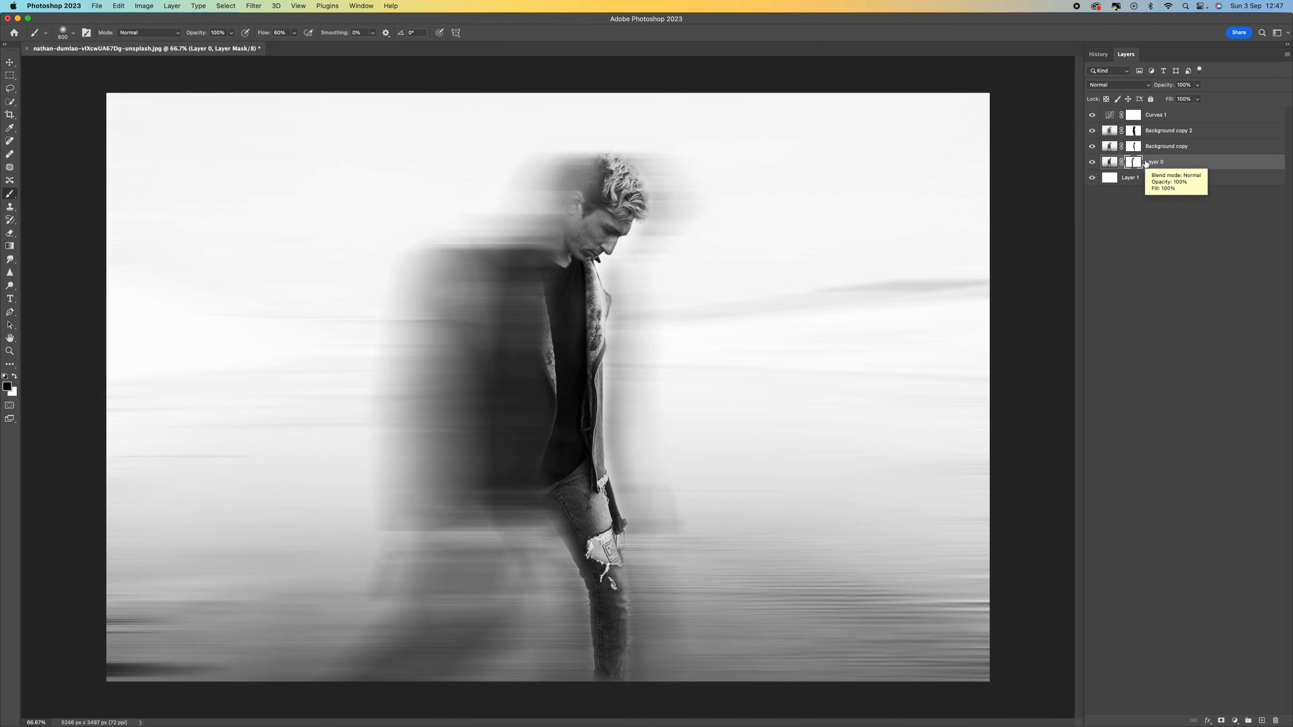
Step: Group Layer 0, both Background copies and Curves 1 into one group
{"action": "left_click", "coordinate": [1191, 119], "text": "shift"}
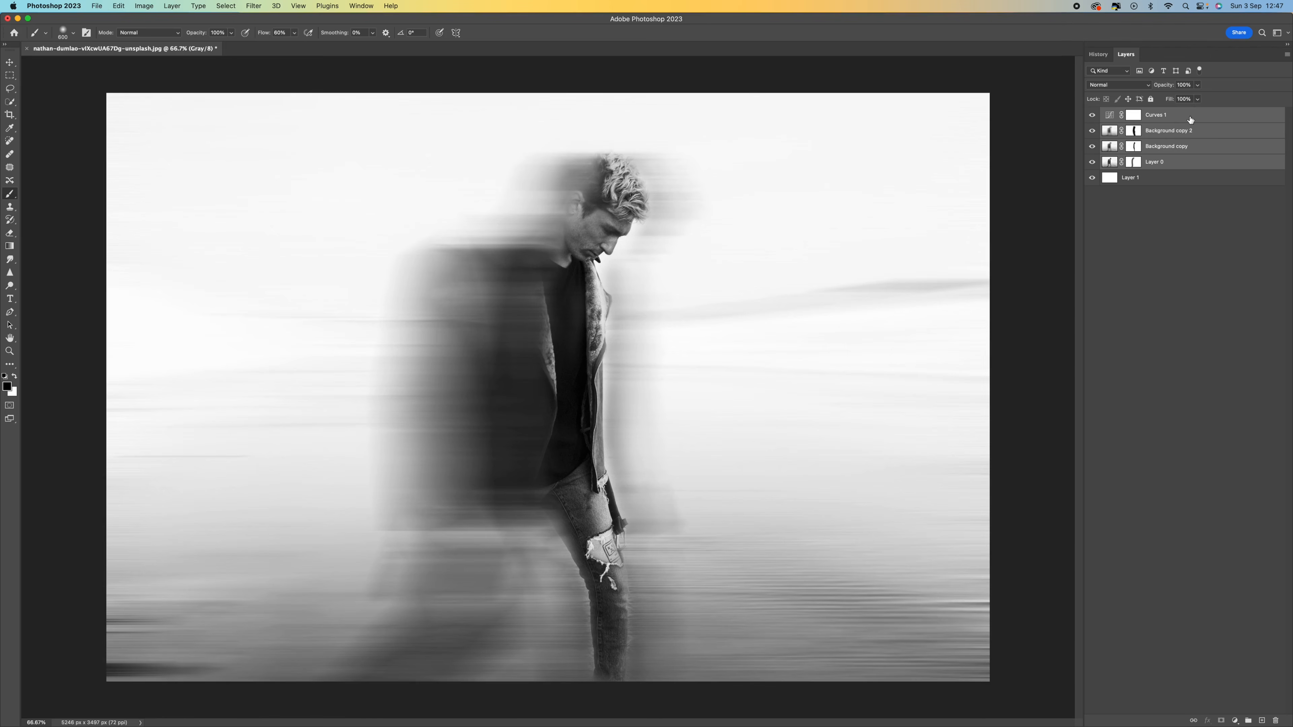
{"action": "key", "text": "super+g"}
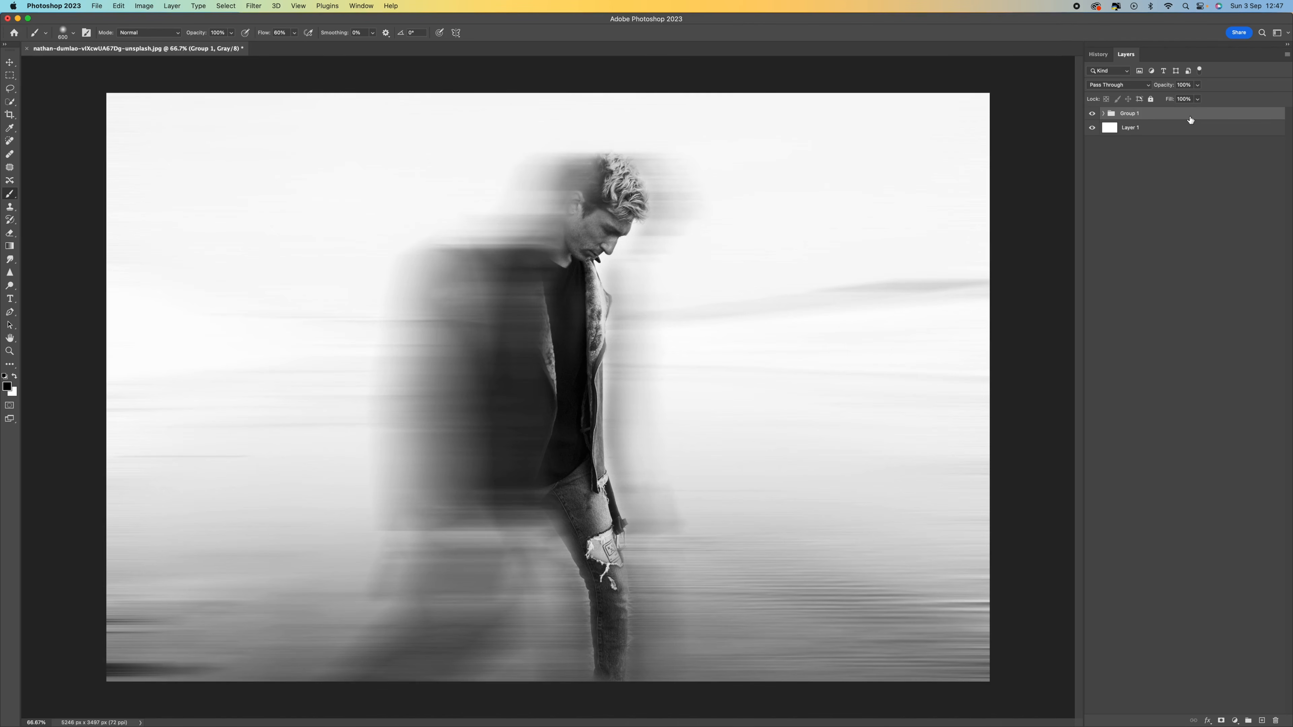
Step: Duplicate the group, hide Group 1 copy, and merge Group 1 into a single layer
{"action": "key", "text": "super+j"}
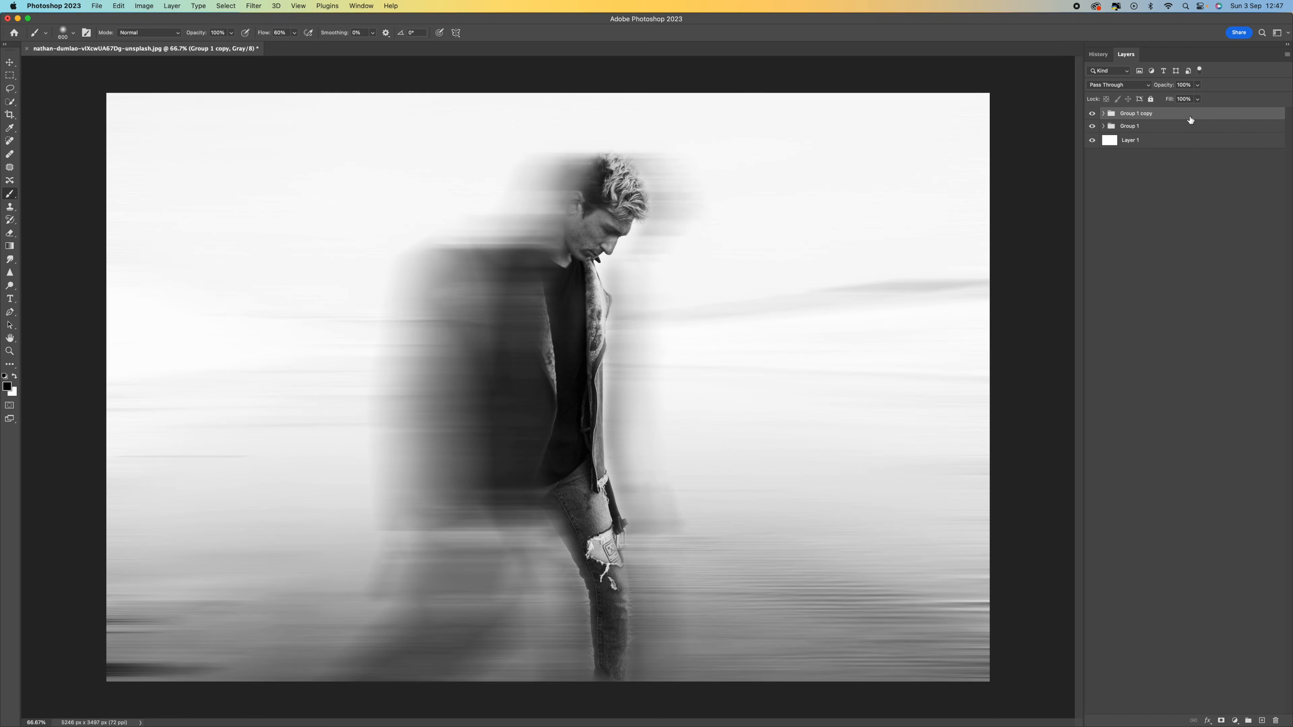
{"action": "left_click", "coordinate": [1092, 114]}
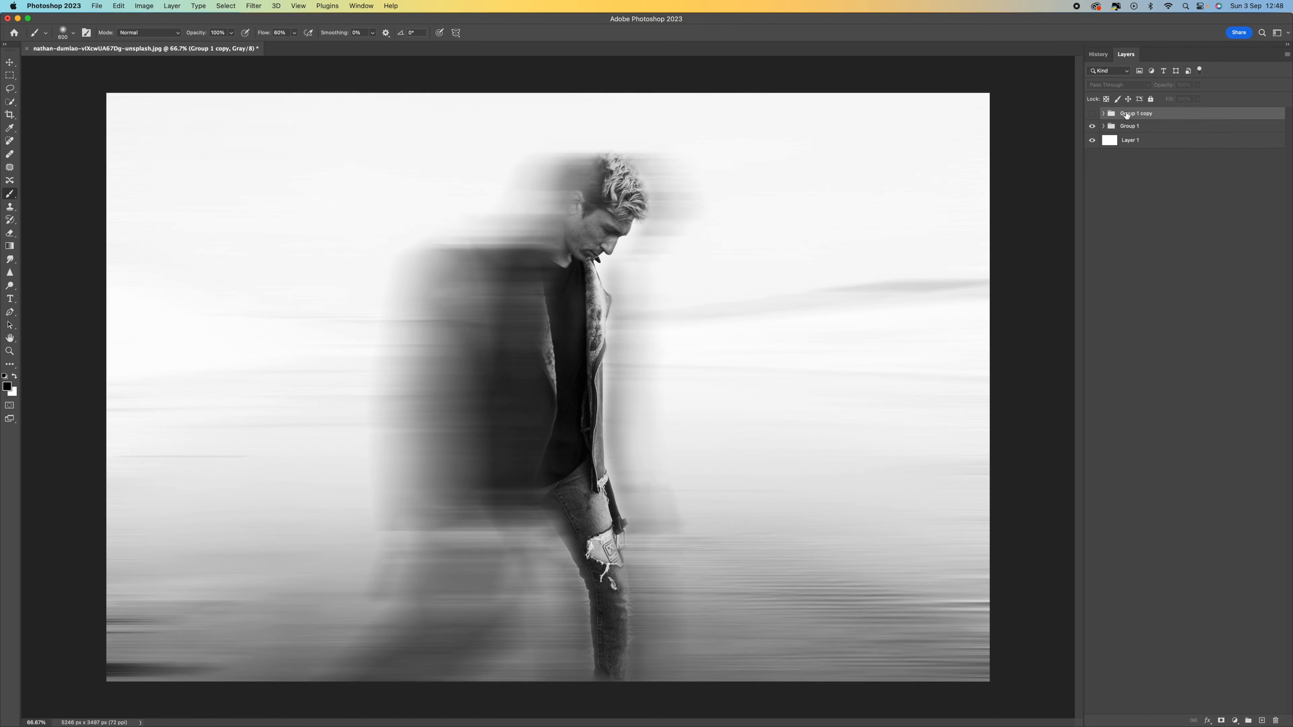
{"action": "left_click", "coordinate": [1140, 127]}
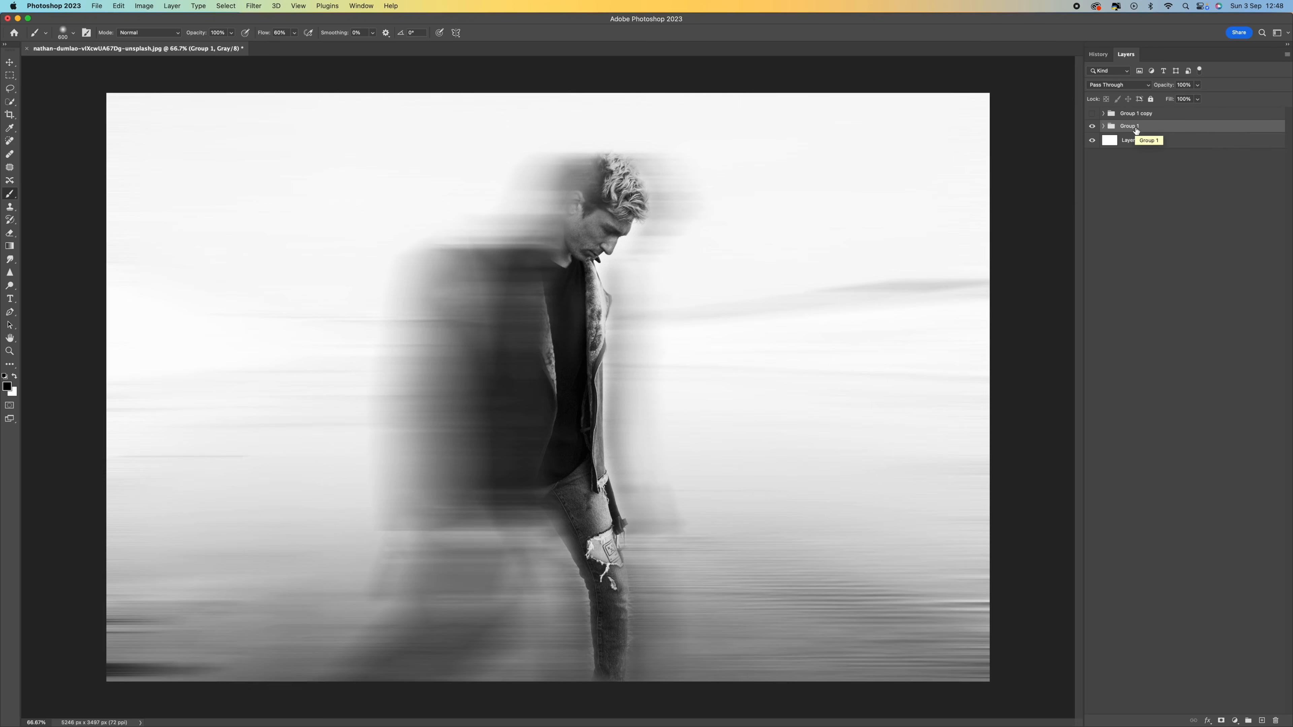
{"action": "key", "text": "super+e"}
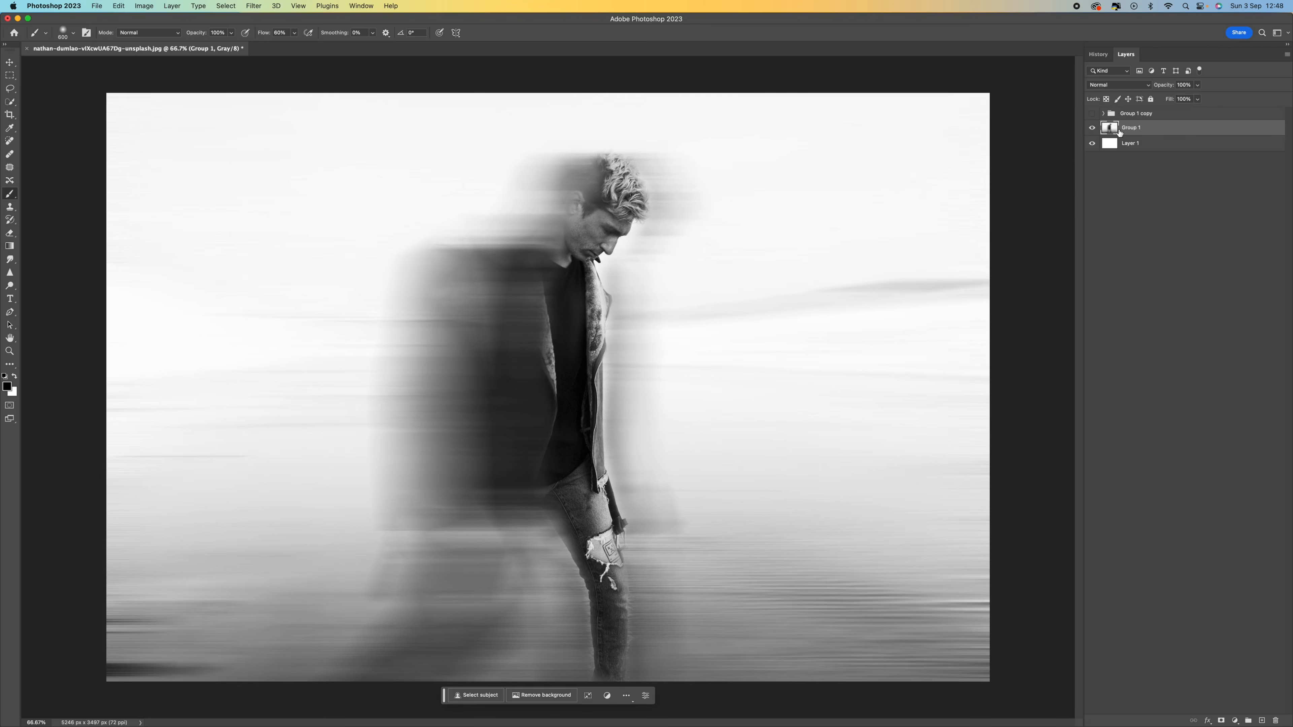
Step: Merge Group 1 together with the white Layer 1
{"action": "left_click", "coordinate": [1161, 145]}
{"action": "left_click", "coordinate": [1147, 131], "text": "shift"}
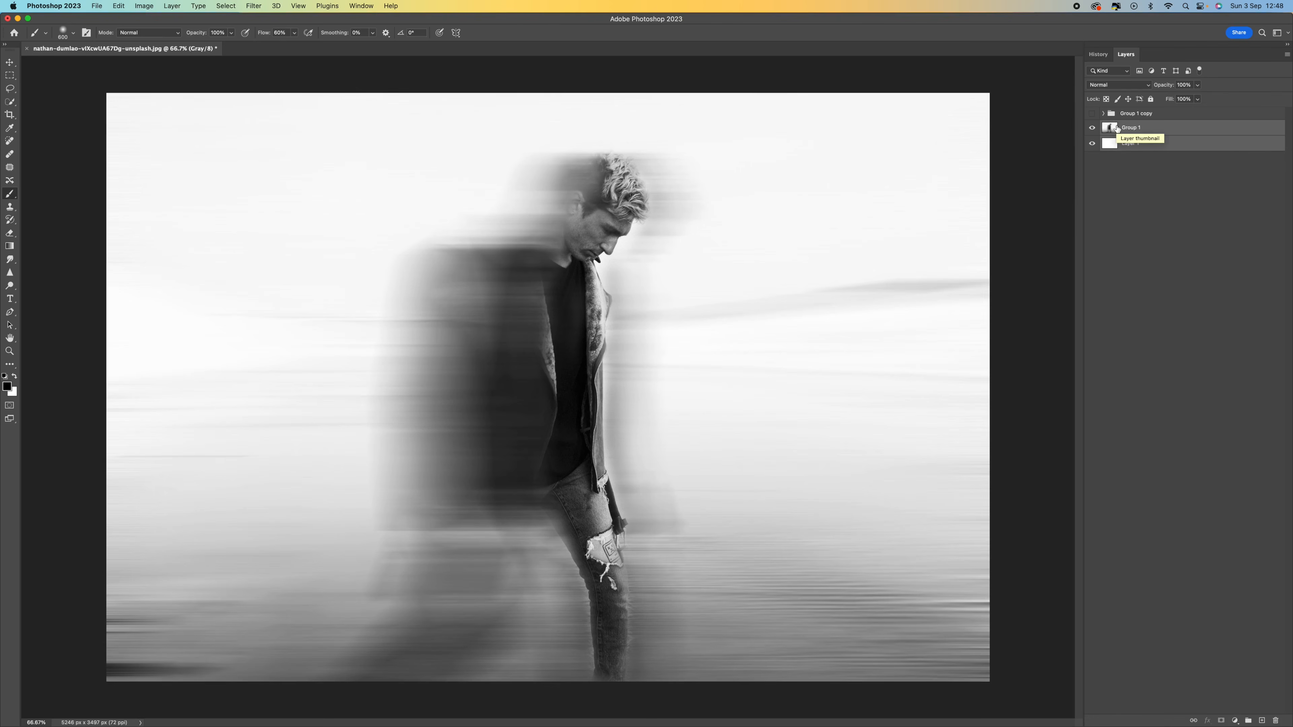
{"action": "key", "text": "super+e"}
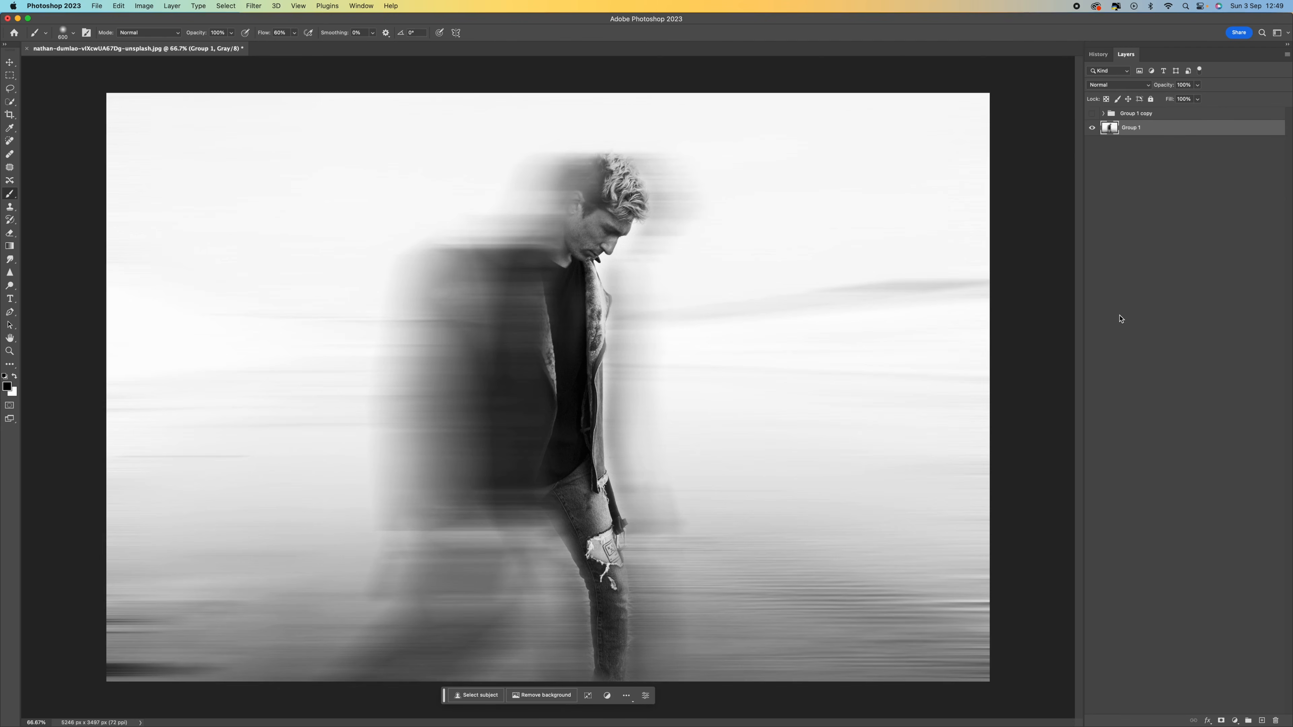
Step: Open the Filter Gallery on the merged layer and choose the Graphic Pen filter
{"action": "left_click", "coordinate": [254, 6]}
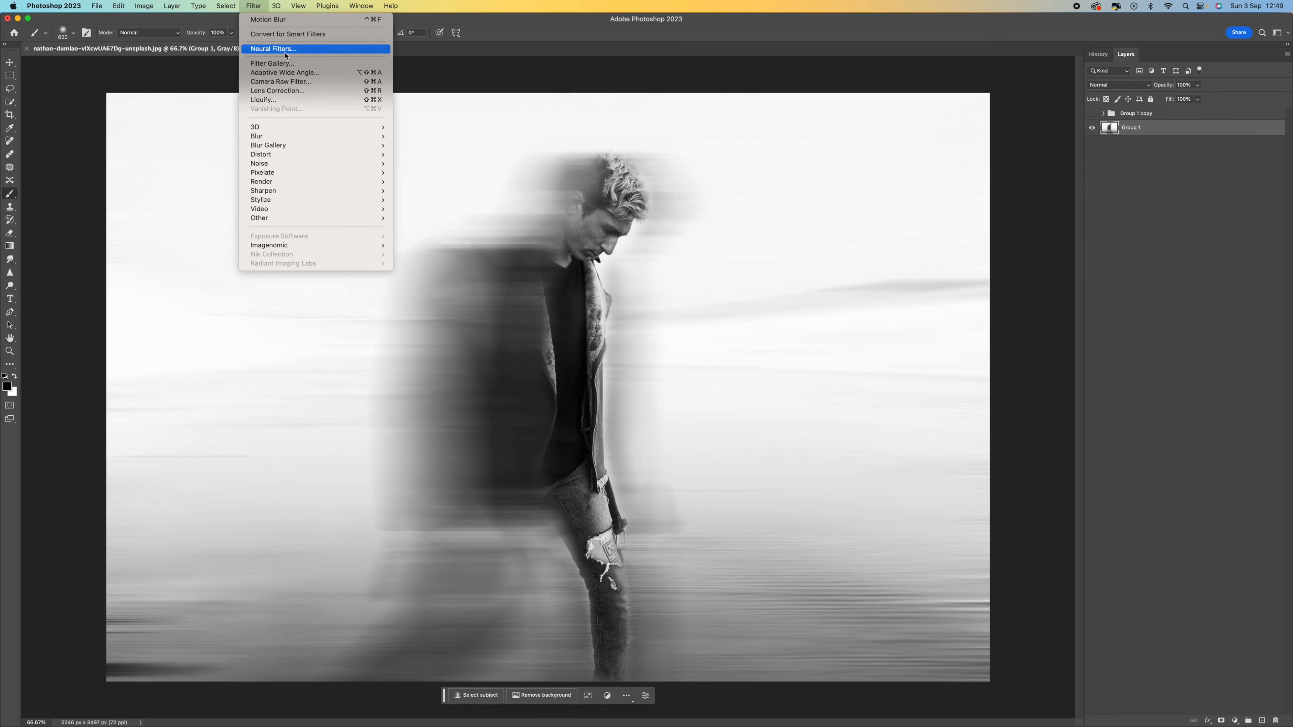
{"action": "left_click", "coordinate": [272, 63]}
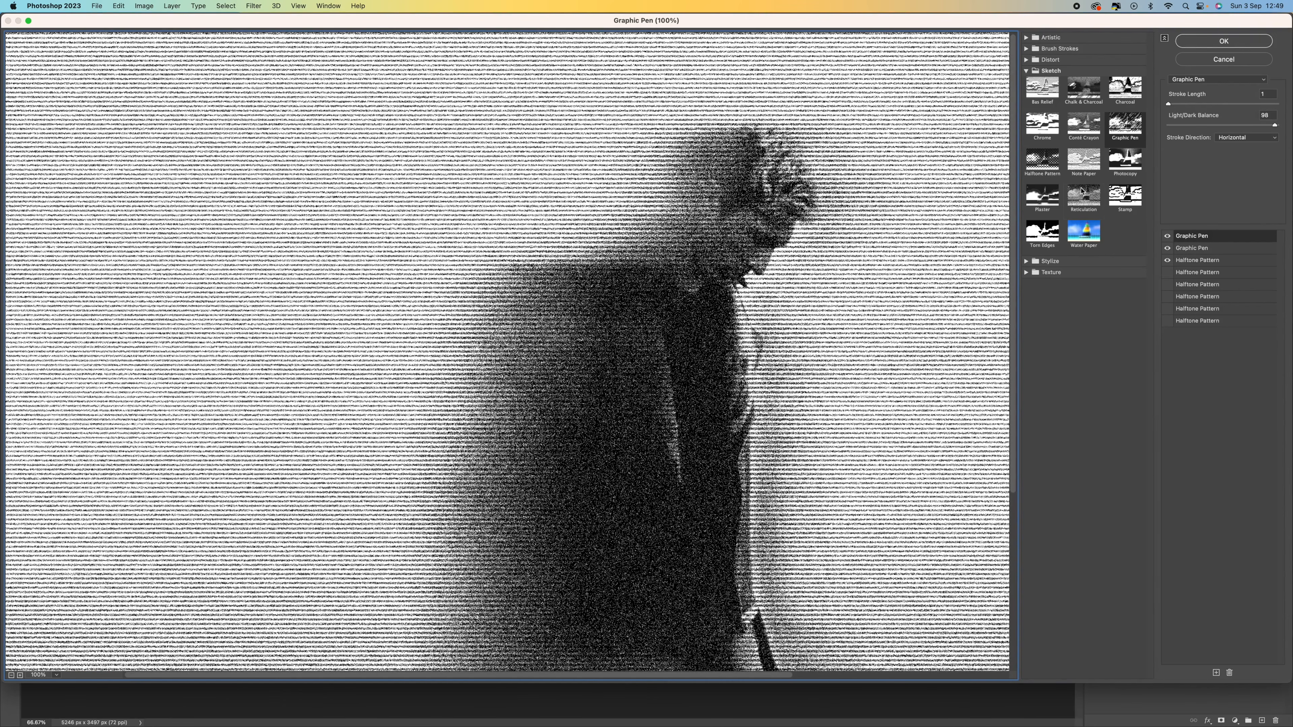
{"action": "left_click", "coordinate": [1125, 128]}
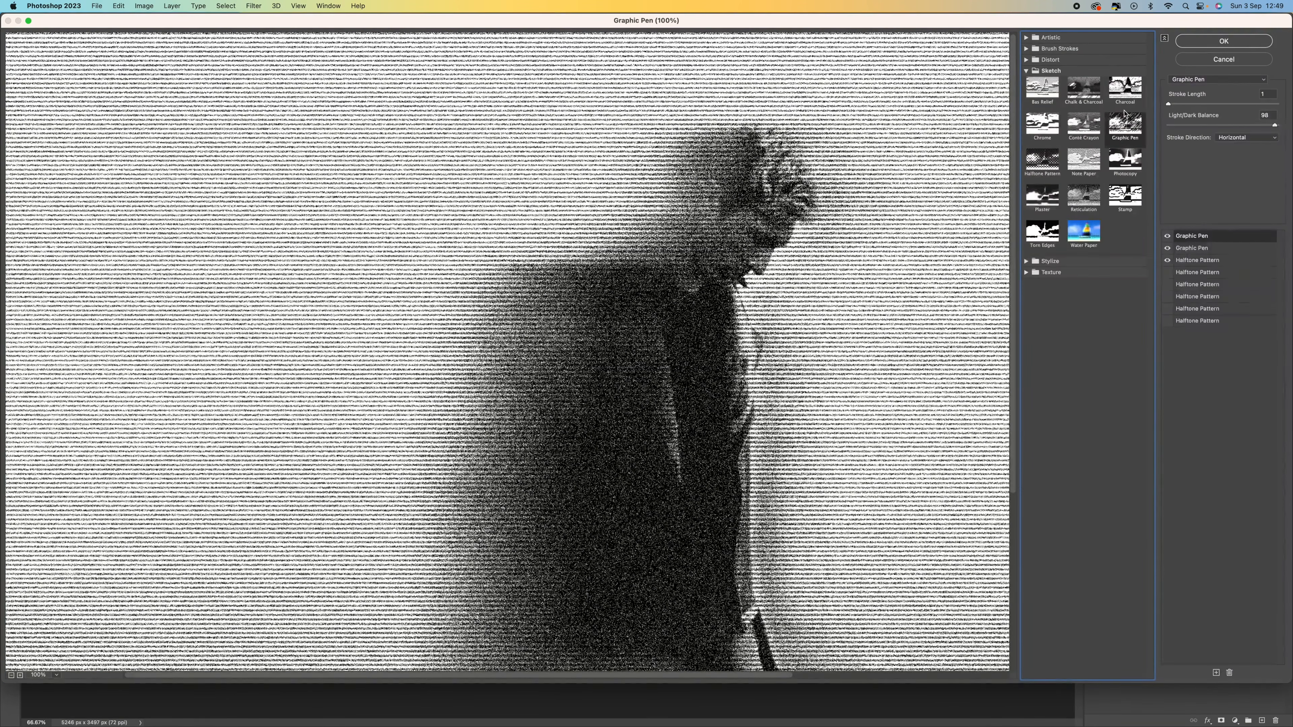
Step: Preview the Neon Glow and Mosaic Tiles filters, returning to Graphic Pen
{"action": "left_click", "coordinate": [1196, 79]}
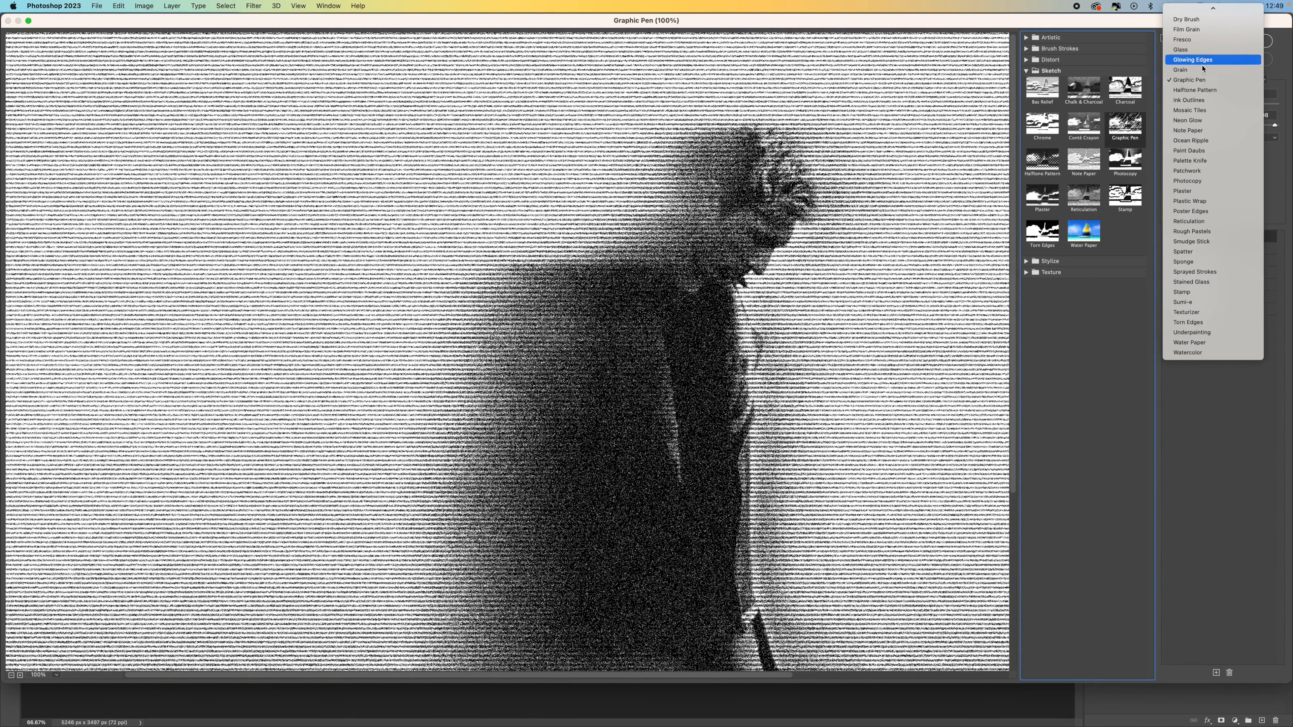
{"action": "left_click", "coordinate": [1209, 121]}
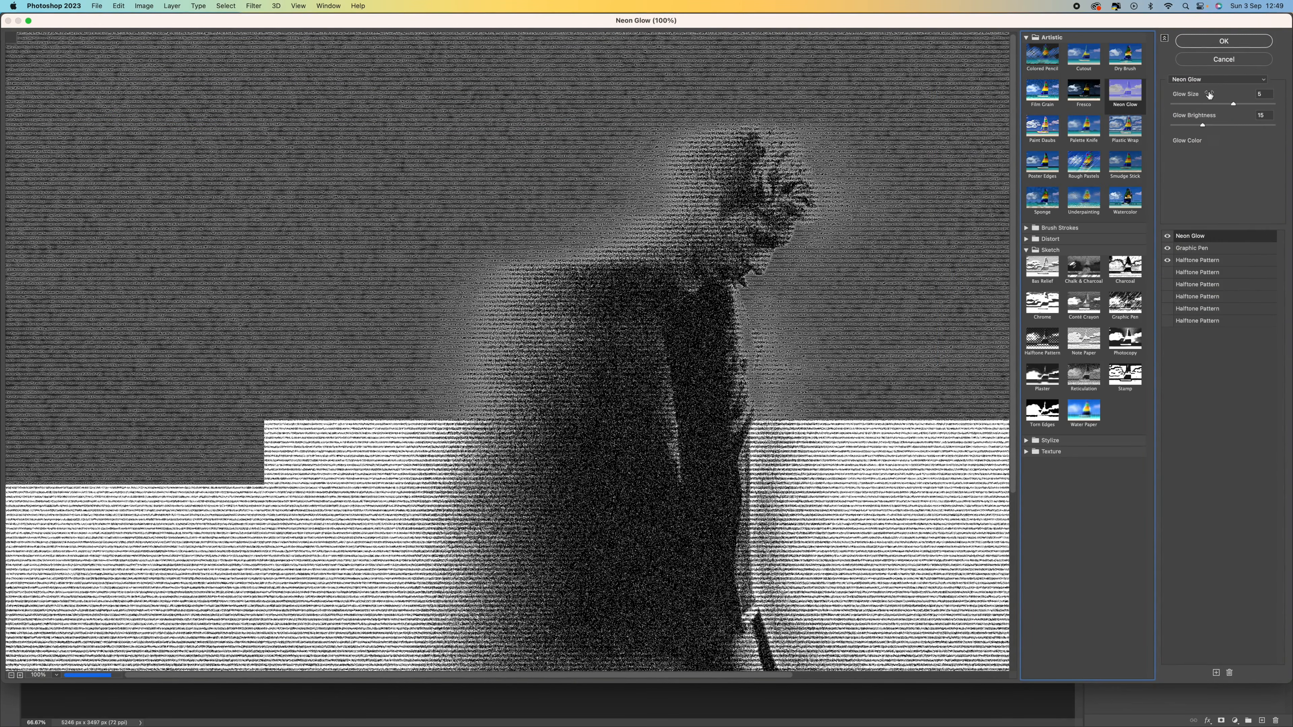
{"action": "left_click", "coordinate": [1206, 78]}
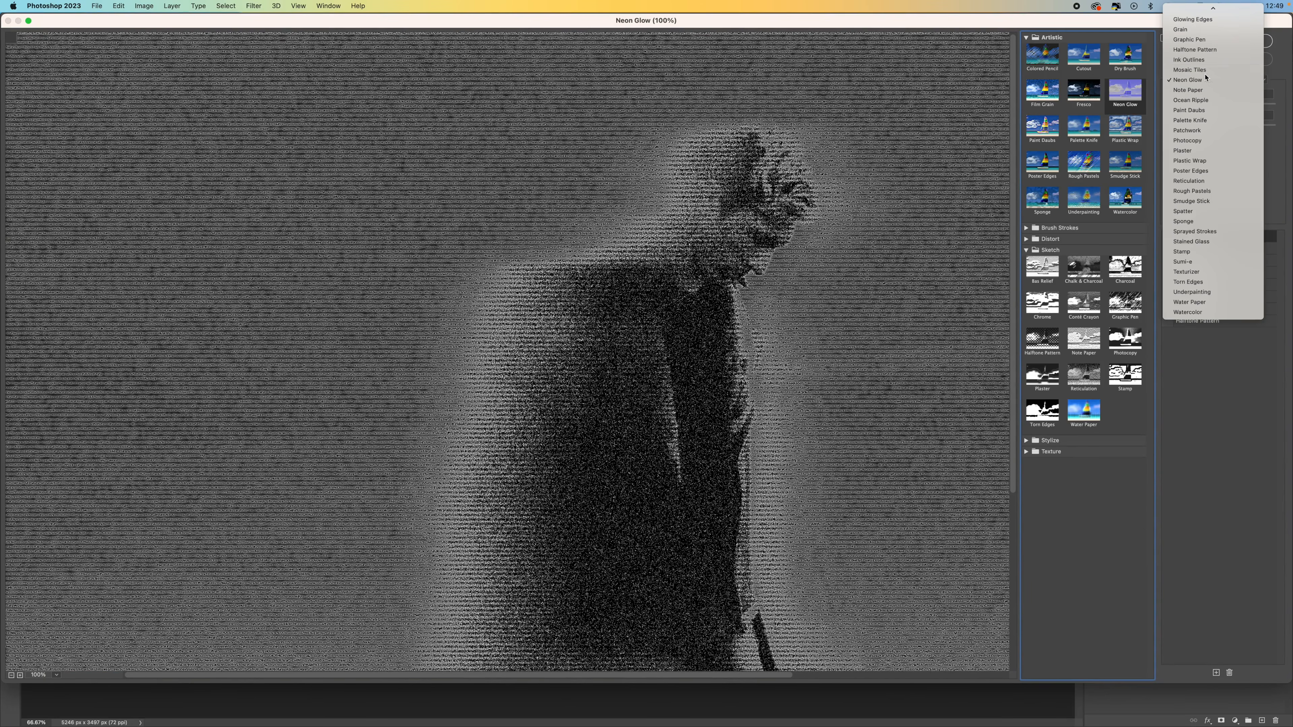
{"action": "left_click", "coordinate": [1205, 71]}
{"action": "left_click", "coordinate": [1207, 82]}
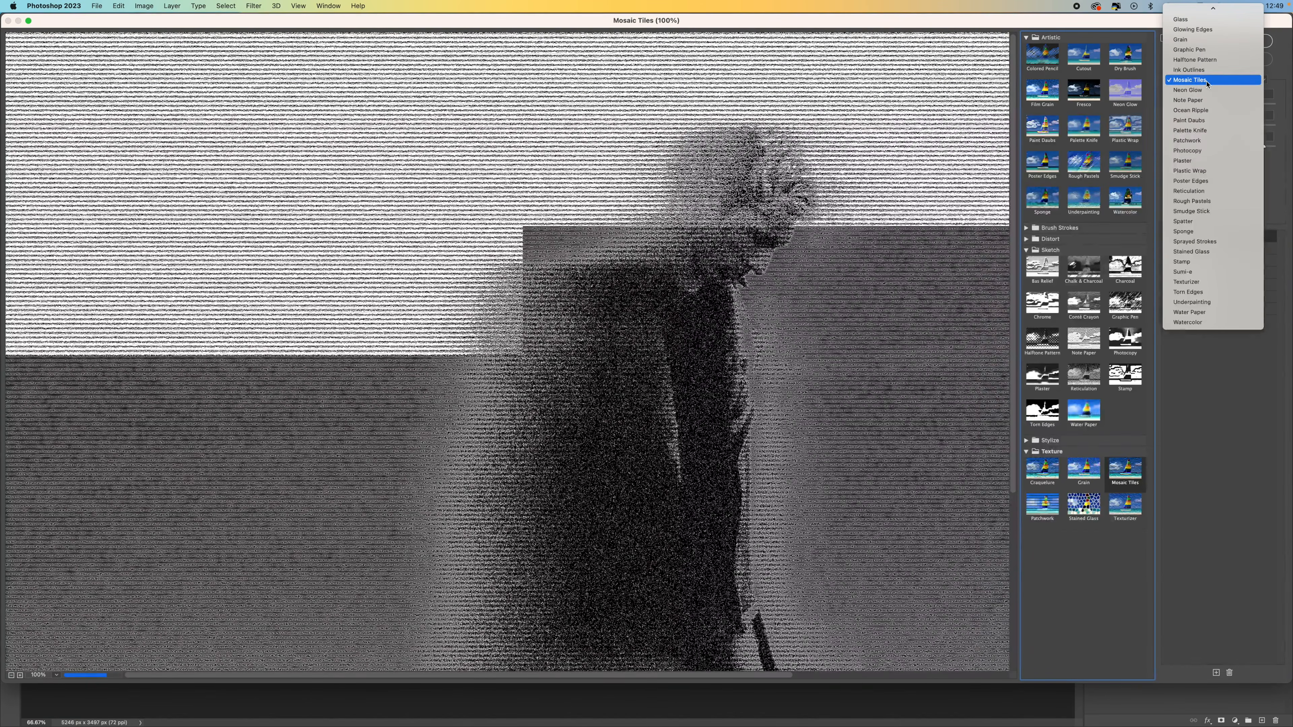
{"action": "left_click", "coordinate": [1202, 49]}
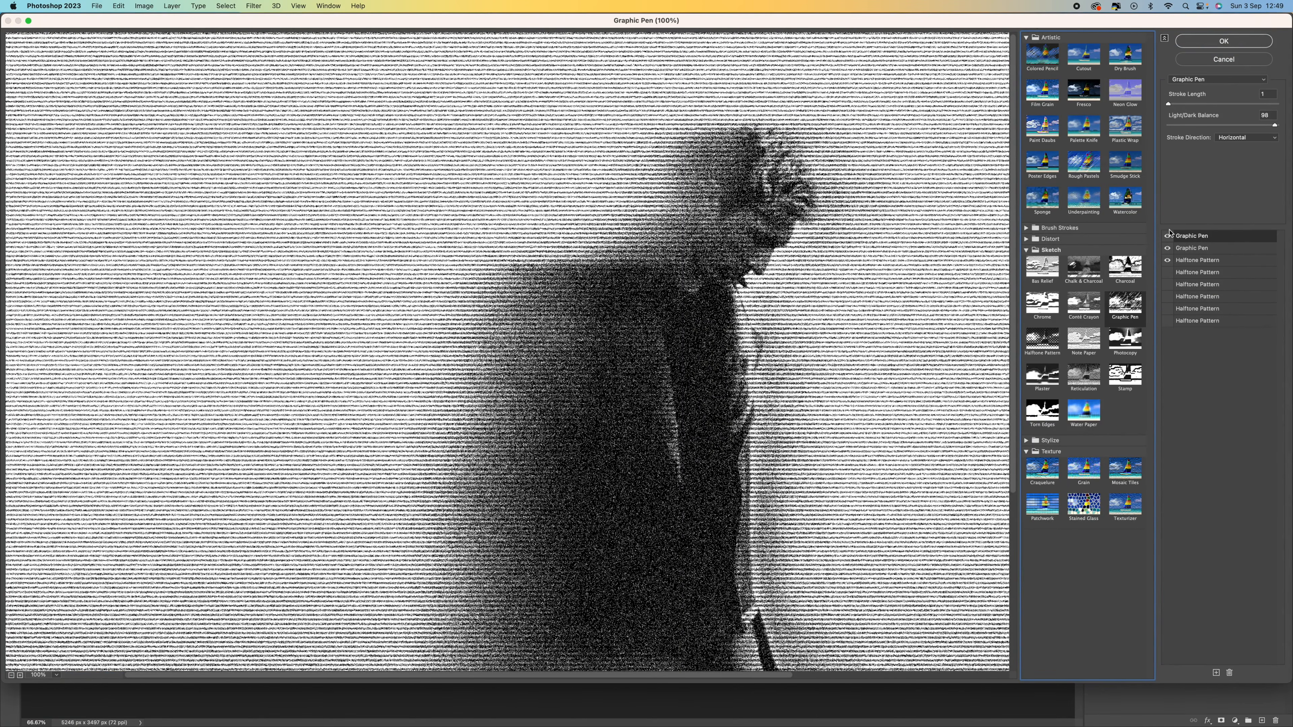
Step: Turn off the stacked Halftone Pattern and second Graphic Pen effects and set Light/Dark Balance to 76
{"action": "left_click", "coordinate": [1167, 261]}
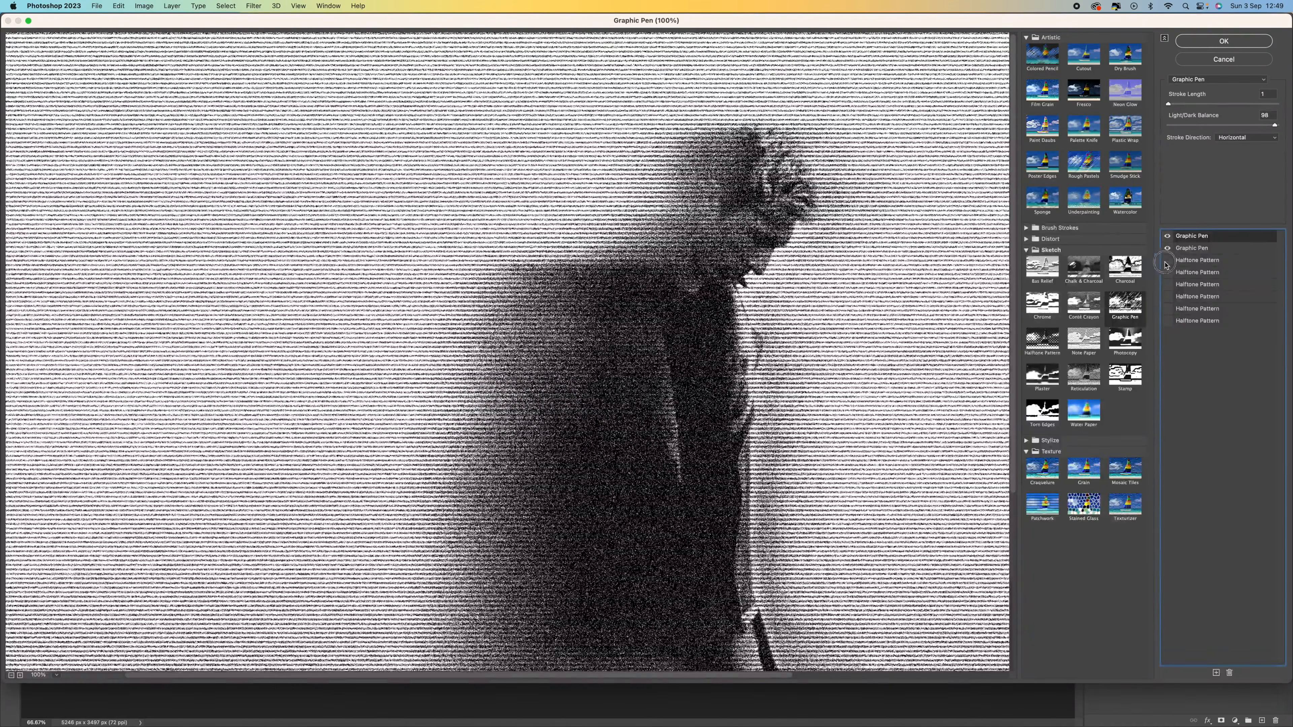
{"action": "left_click", "coordinate": [1168, 249]}
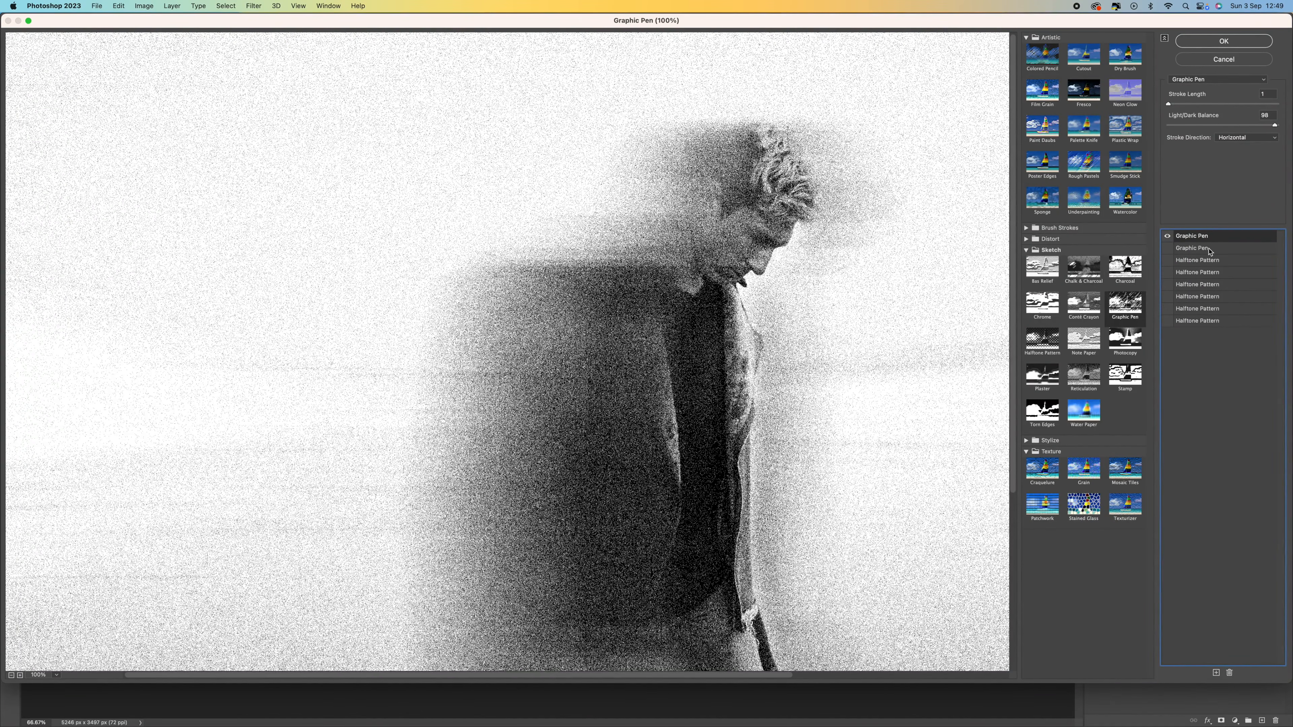
{"action": "left_click_drag", "start_coordinate": [1168, 104], "coordinate": [1172, 104]}
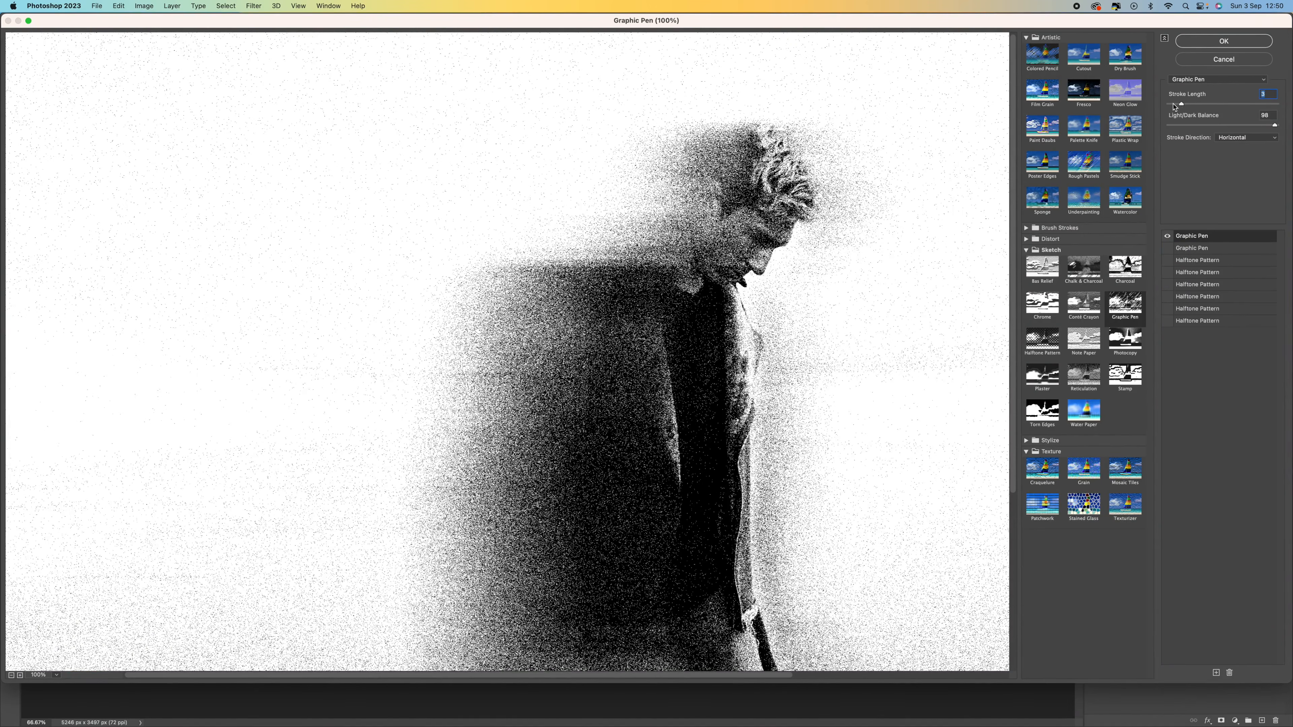
{"action": "left_click", "coordinate": [1195, 127]}
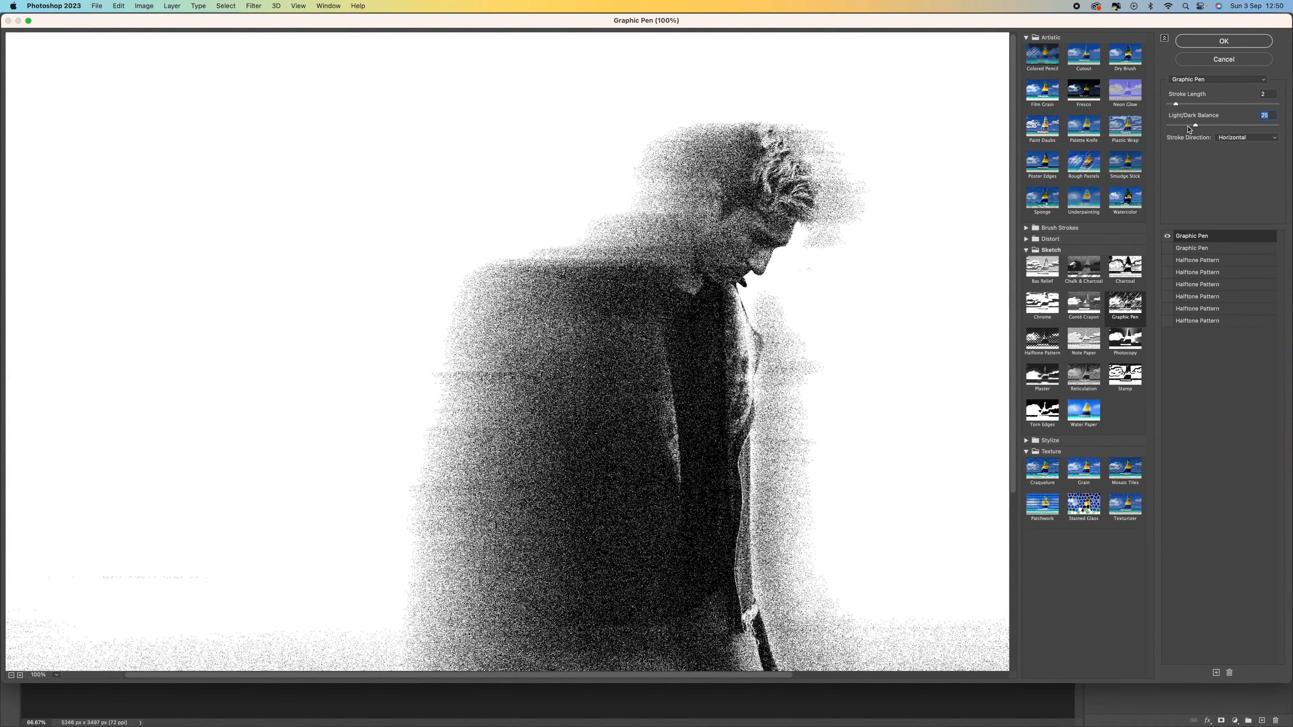
{"action": "left_click", "coordinate": [1238, 127]}
{"action": "left_click_drag", "start_coordinate": [1239, 127], "coordinate": [1252, 126]}
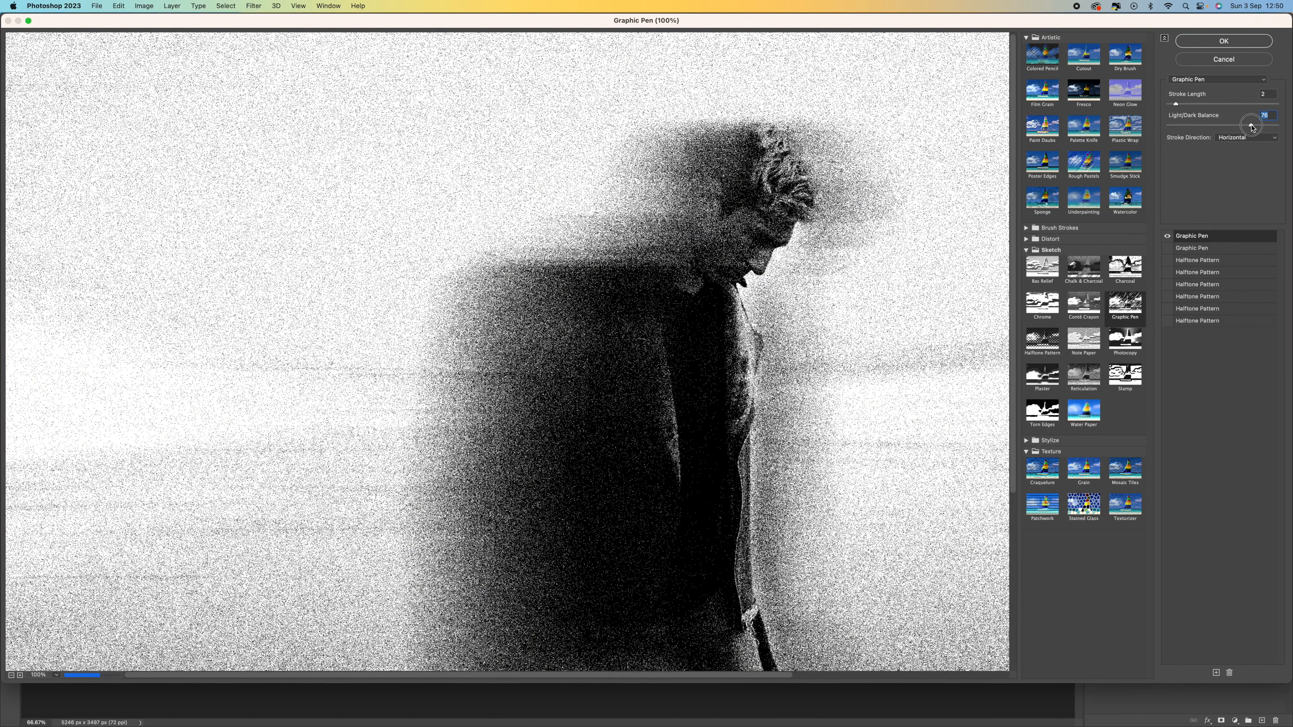
Step: Set the Graphic Pen Stroke Length to 1, fine-tune the balance, and apply the filter
{"action": "left_click", "coordinate": [1195, 105]}
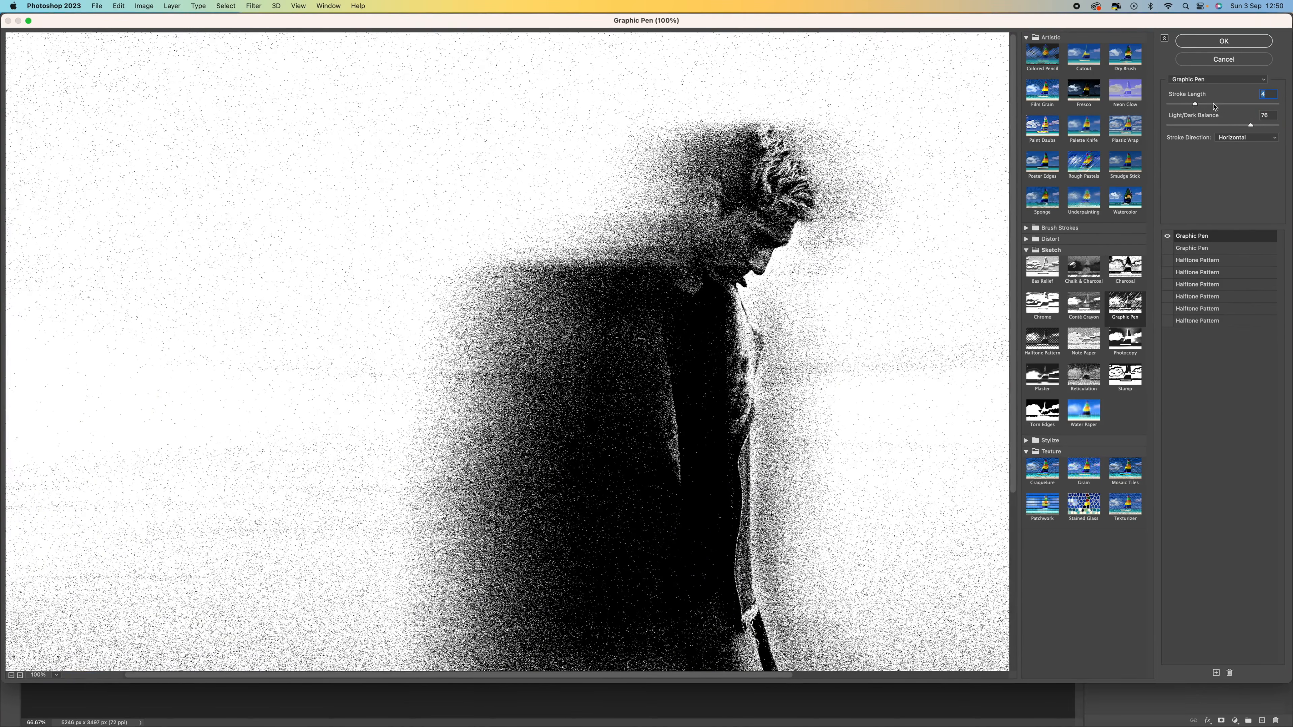
{"action": "left_click", "coordinate": [1213, 104]}
{"action": "left_click_drag", "start_coordinate": [1214, 106], "coordinate": [1173, 106]}
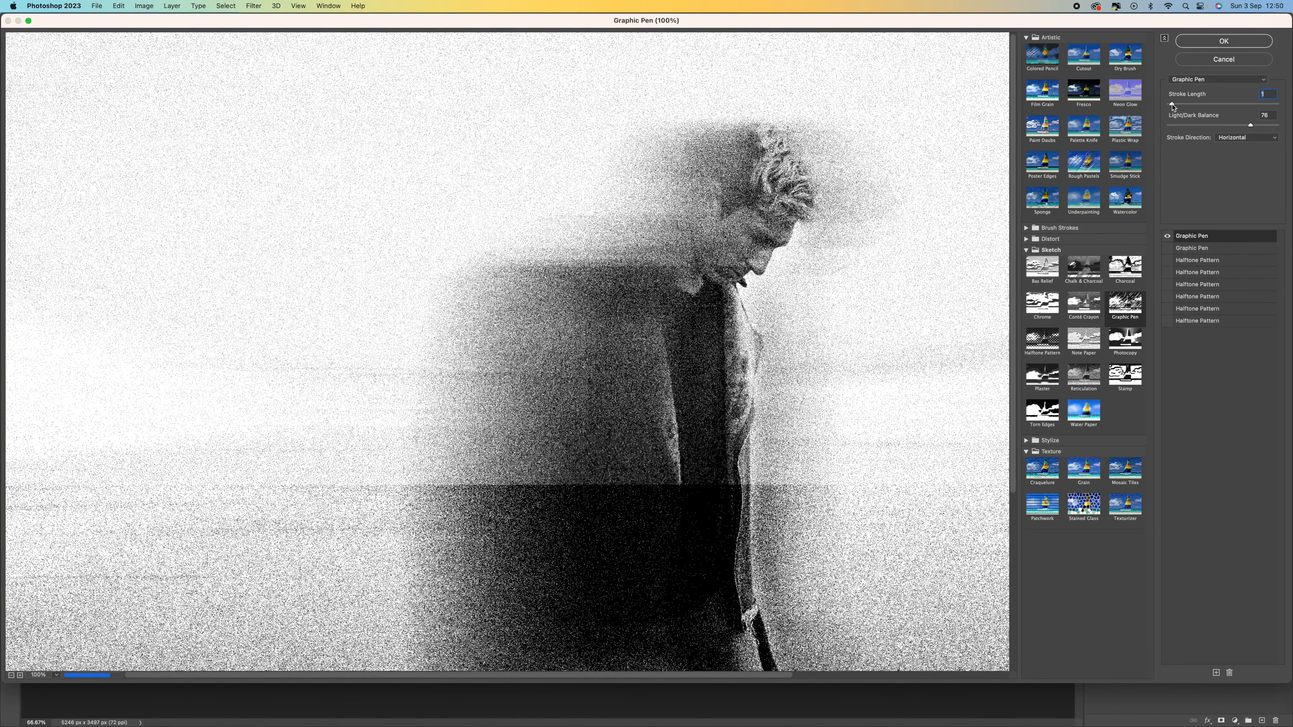
{"action": "left_click", "coordinate": [1263, 127]}
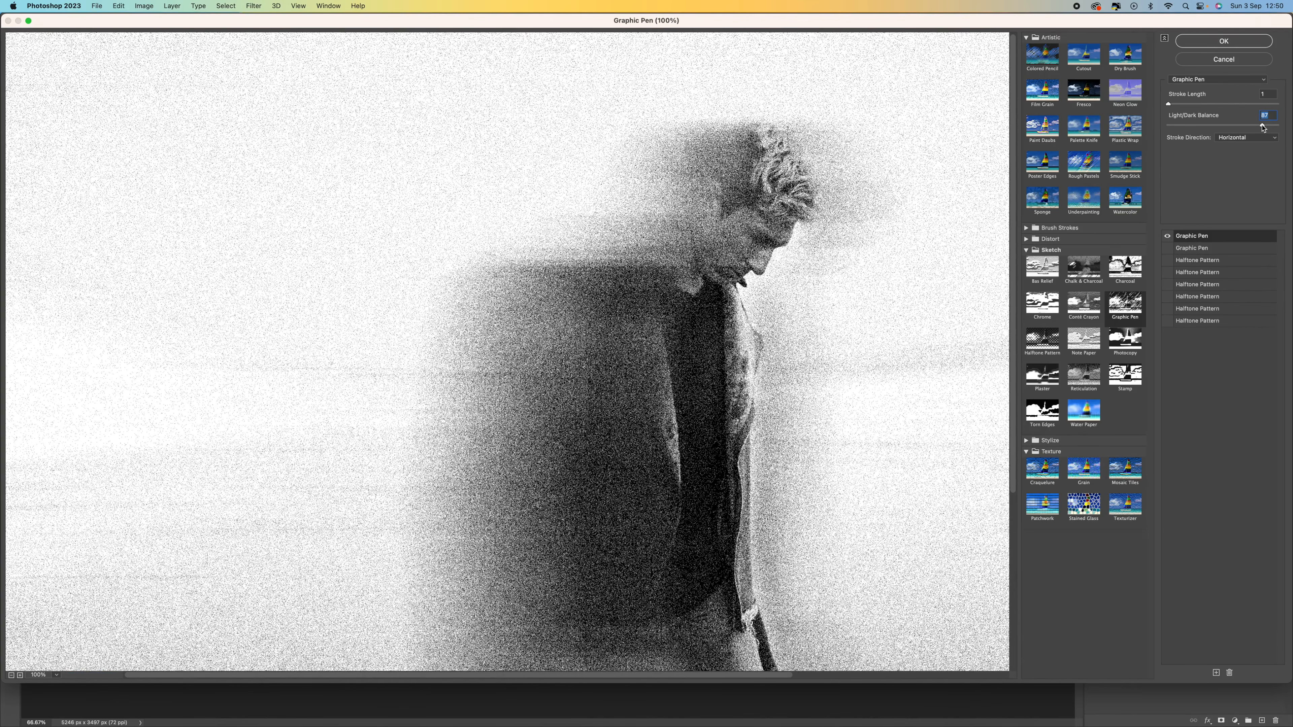
{"action": "left_click", "coordinate": [1254, 127]}
{"action": "left_click", "coordinate": [1240, 41]}
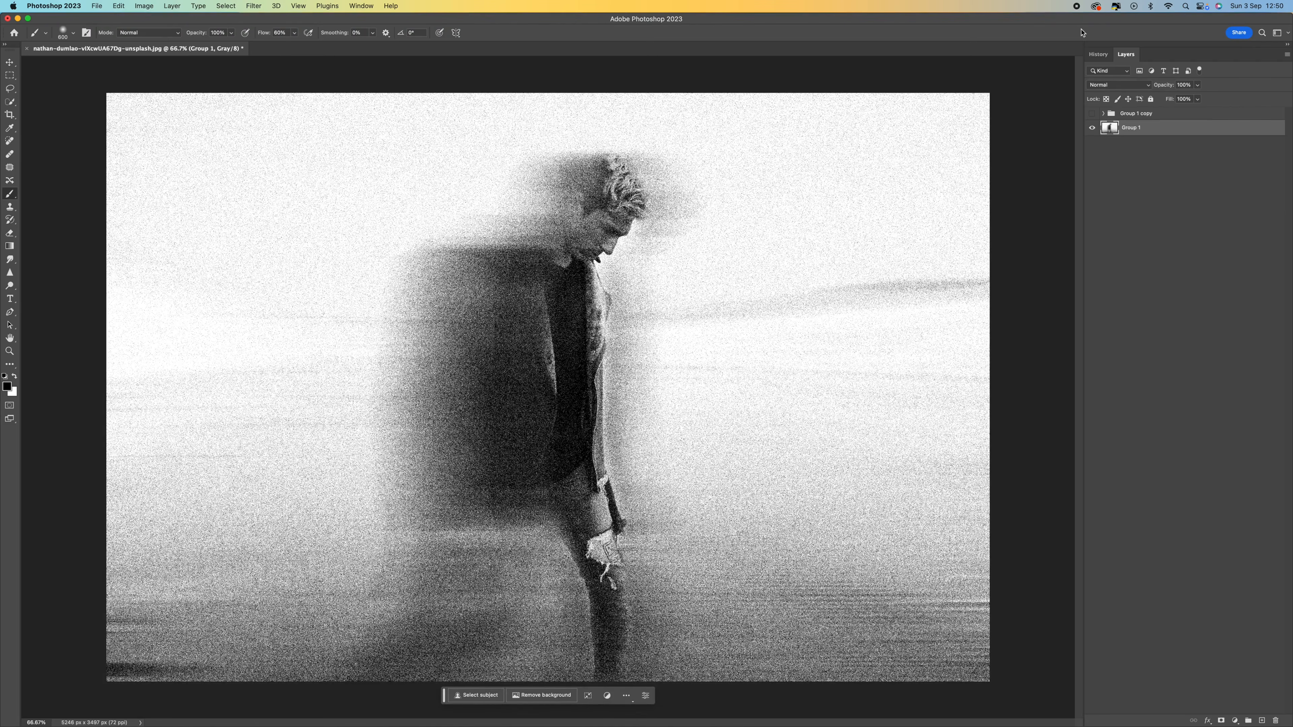
Step: Show Group 1 copy and lower its opacity to about 80%
{"action": "left_click", "coordinate": [1092, 113]}
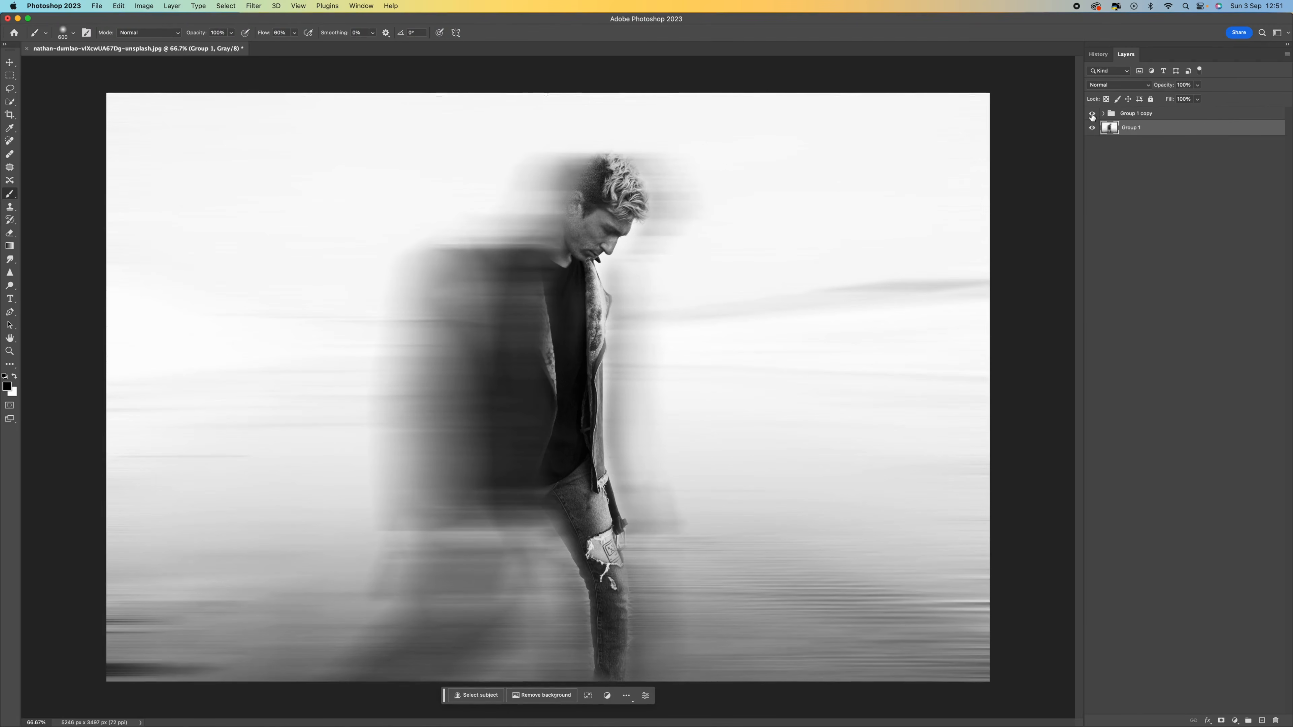
{"action": "left_click", "coordinate": [1131, 117]}
{"action": "left_click", "coordinate": [1198, 85]}
{"action": "mouse_move", "coordinate": [1201, 97]}
{"action": "left_mouse_down"}
{"action": "mouse_move", "coordinate": [1160, 99]}
{"action": "mouse_move", "coordinate": [1188, 99]}
{"action": "left_mouse_up"}
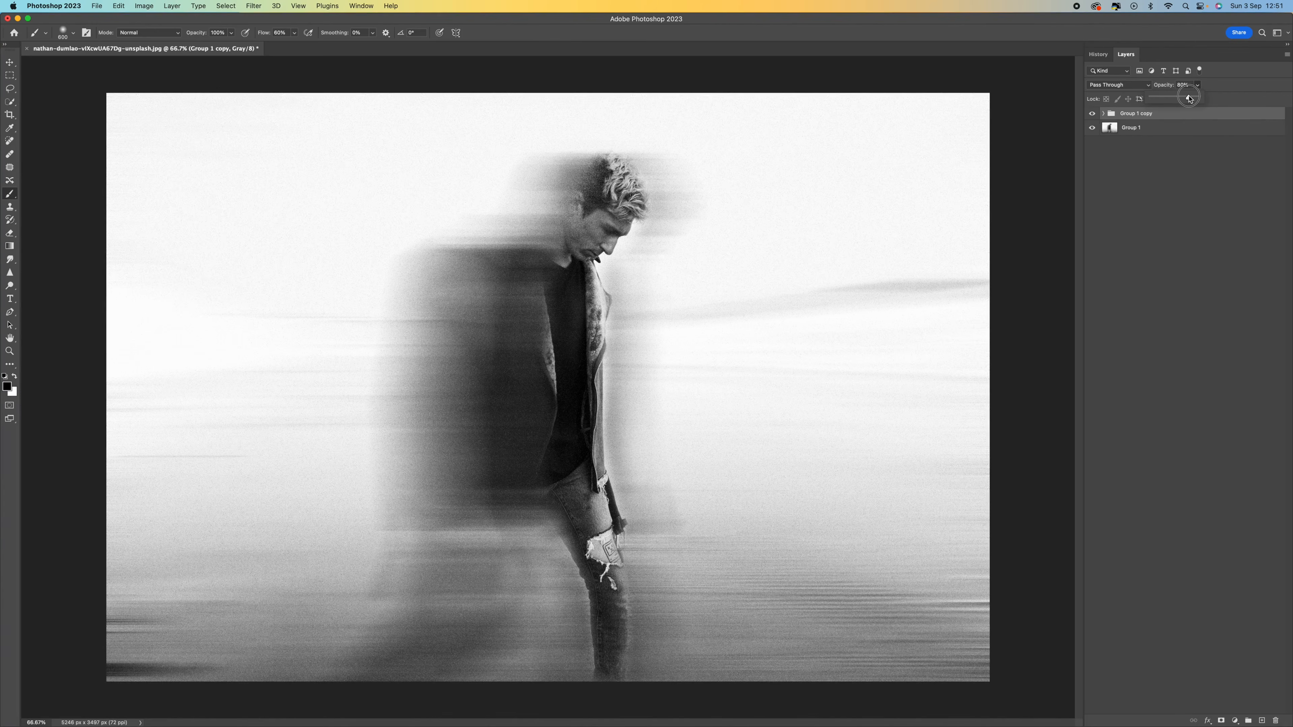
{"action": "left_click_drag", "start_coordinate": [1189, 98], "coordinate": [1190, 100]}
{"action": "left_click", "coordinate": [1178, 149]}
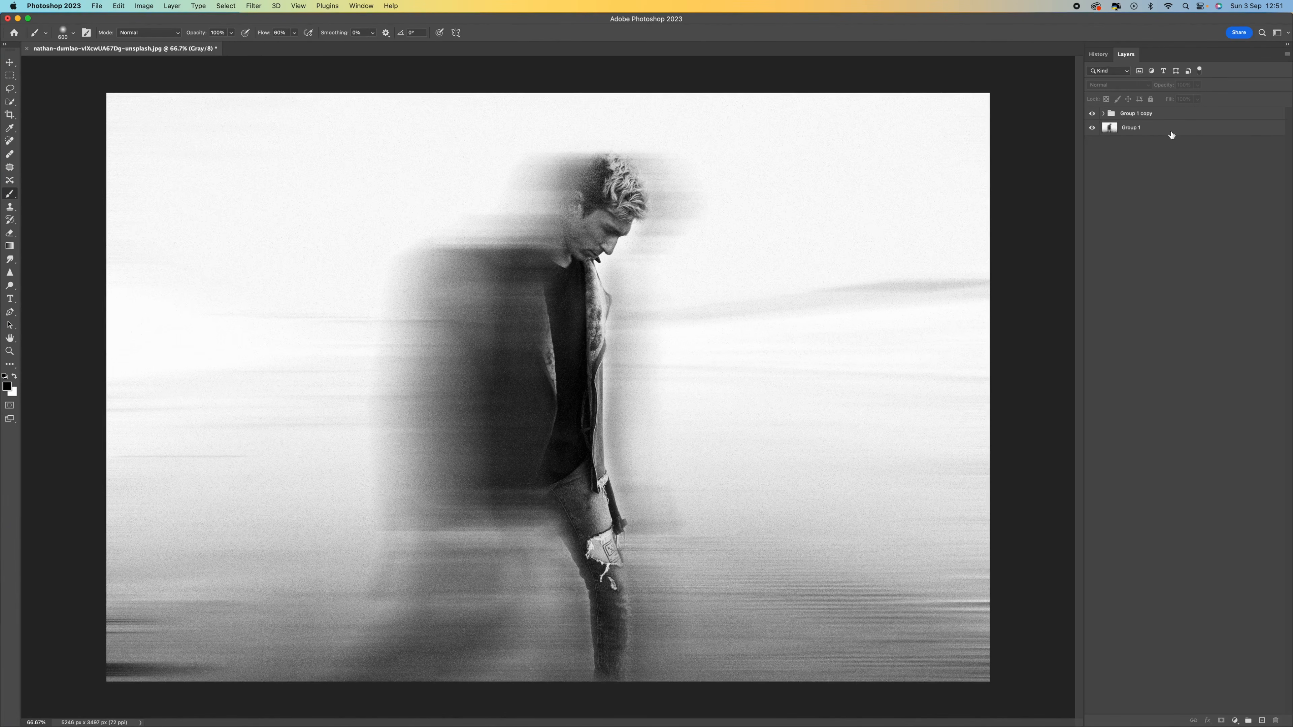
Step: View the finished image in full-screen mode, zoomed in
{"action": "left_click", "coordinate": [1093, 119]}
{"action": "key", "text": "f"}
{"action": "key", "text": "f"}
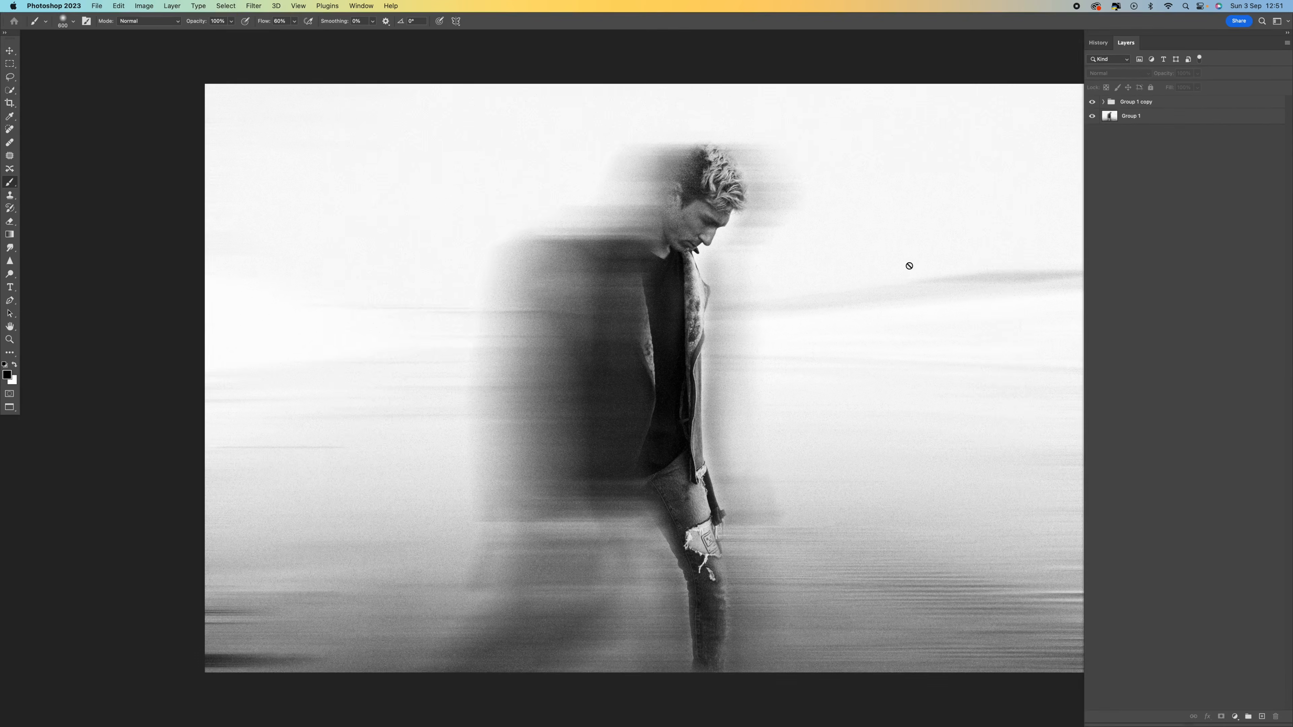
{"action": "key", "text": "ctrl+plus"}
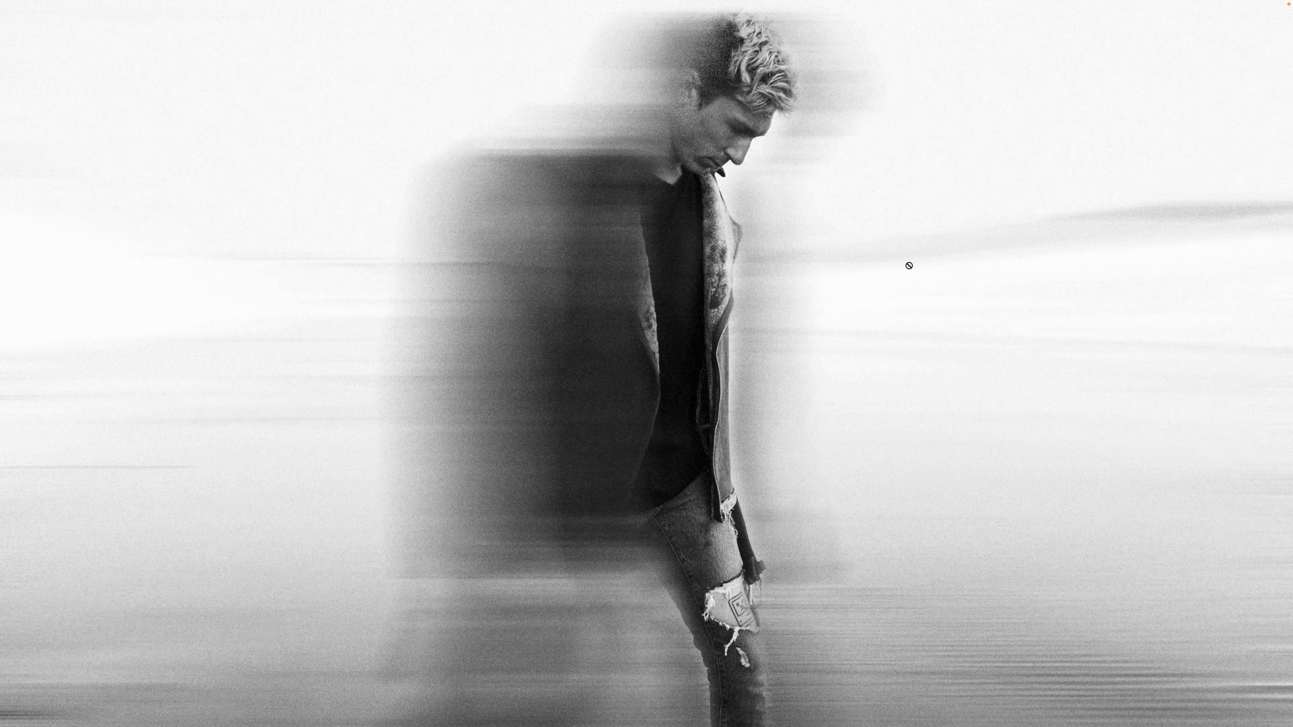